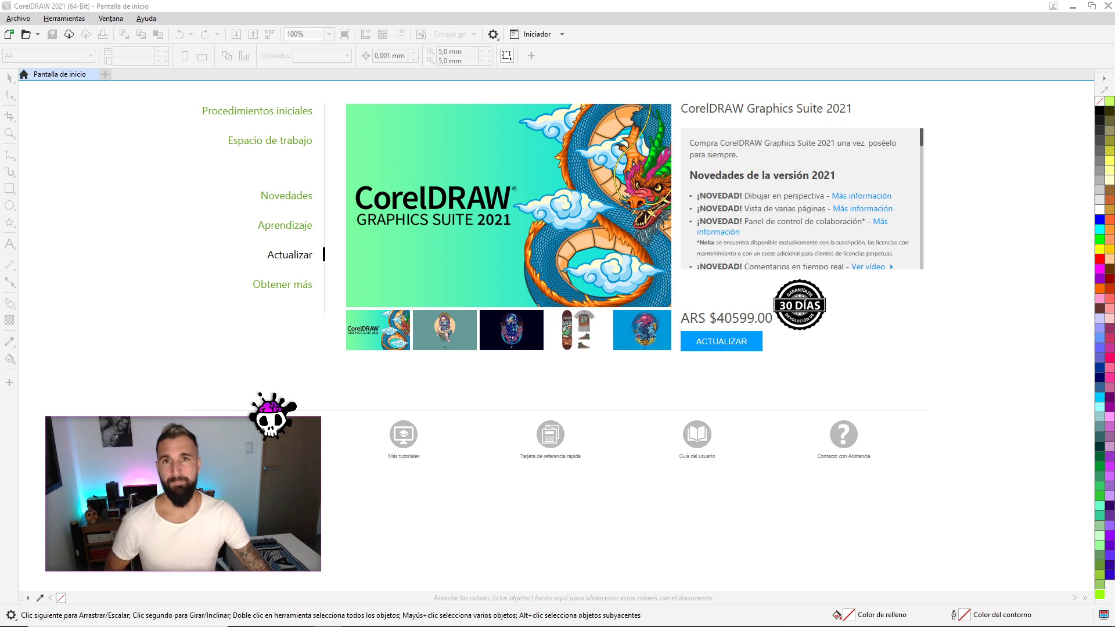
Create a new 1920×1080 px document in landscape orientation
{"action": "left_click", "coordinate": [10, 34]}
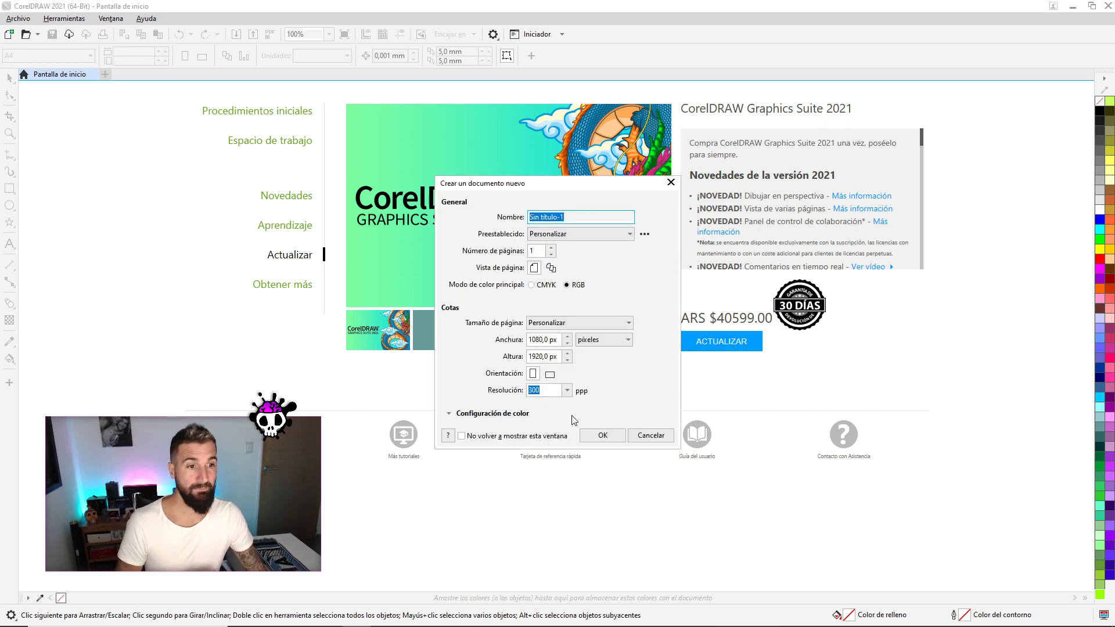
{"action": "left_click", "coordinate": [603, 435]}
{"action": "left_click", "coordinate": [223, 55]}
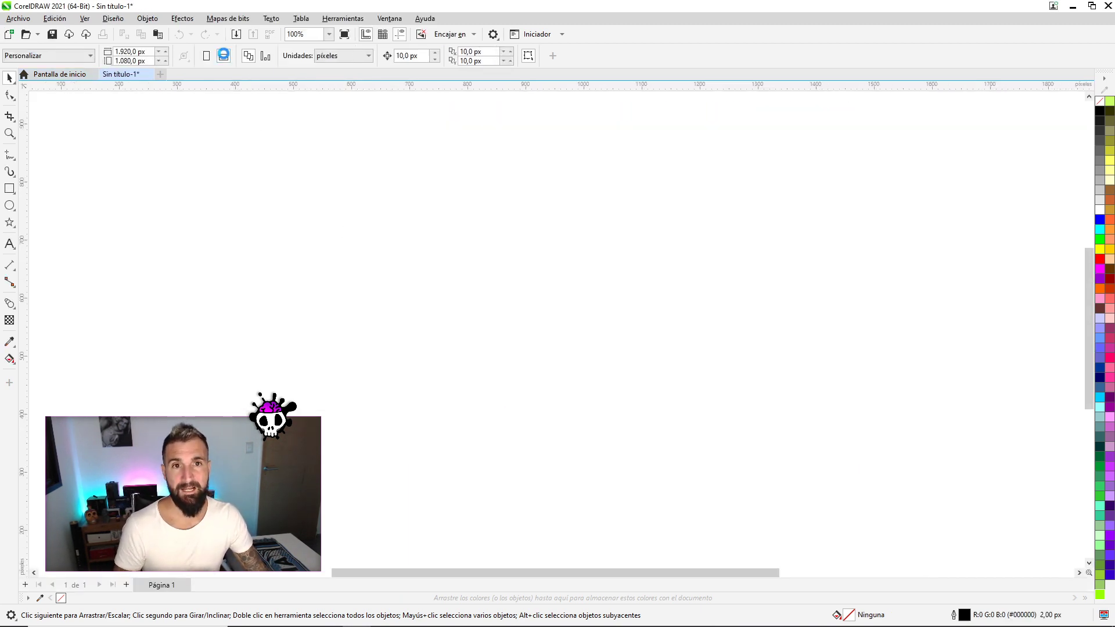
Place the leaf photo on the page and resize it to about 849×1274 px
{"action": "left_click_drag", "start_coordinate": [442, 252], "coordinate": [469, 221]}
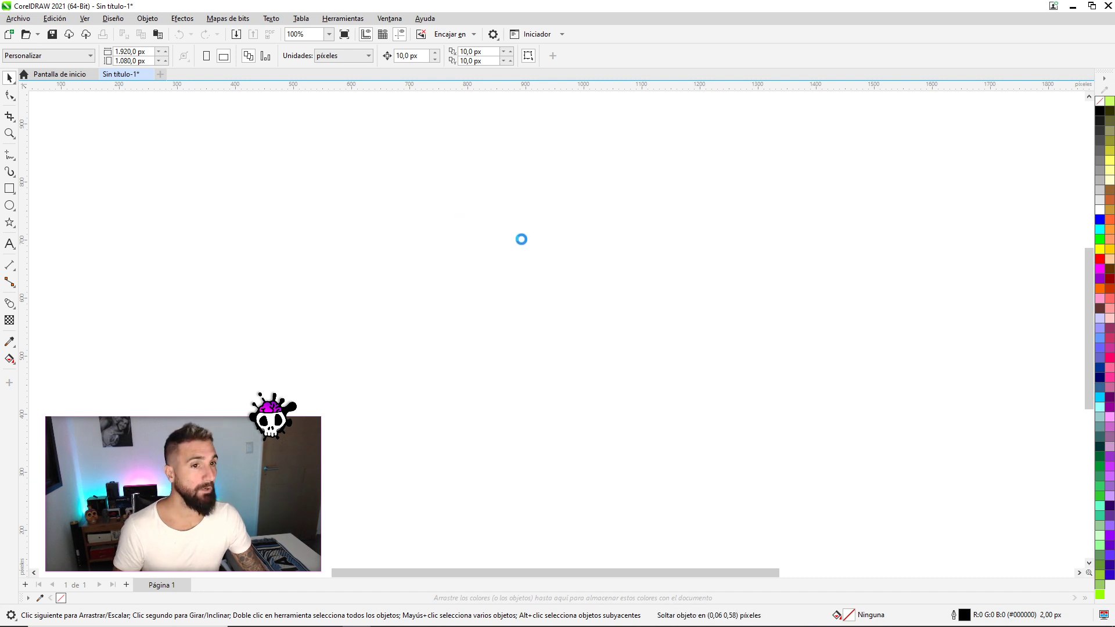
{"action": "scroll", "coordinate": [519, 238], "scroll_direction": "down", "scroll_amount": 5}
{"action": "scroll", "coordinate": [524, 238], "scroll_direction": "down", "scroll_amount": 2}
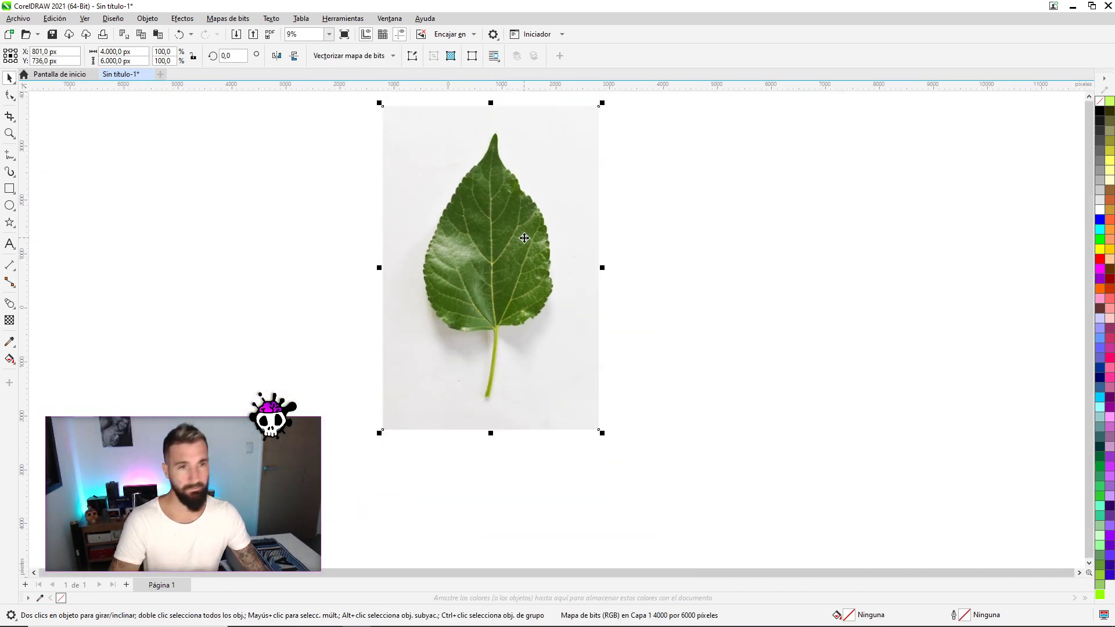
{"action": "scroll", "coordinate": [524, 238], "scroll_direction": "up", "scroll_amount": 1}
{"action": "scroll", "coordinate": [516, 235], "scroll_direction": "up", "scroll_amount": 1}
{"action": "scroll", "coordinate": [517, 235], "scroll_direction": "down", "scroll_amount": 2}
{"action": "scroll", "coordinate": [523, 232], "scroll_direction": "down", "scroll_amount": 1}
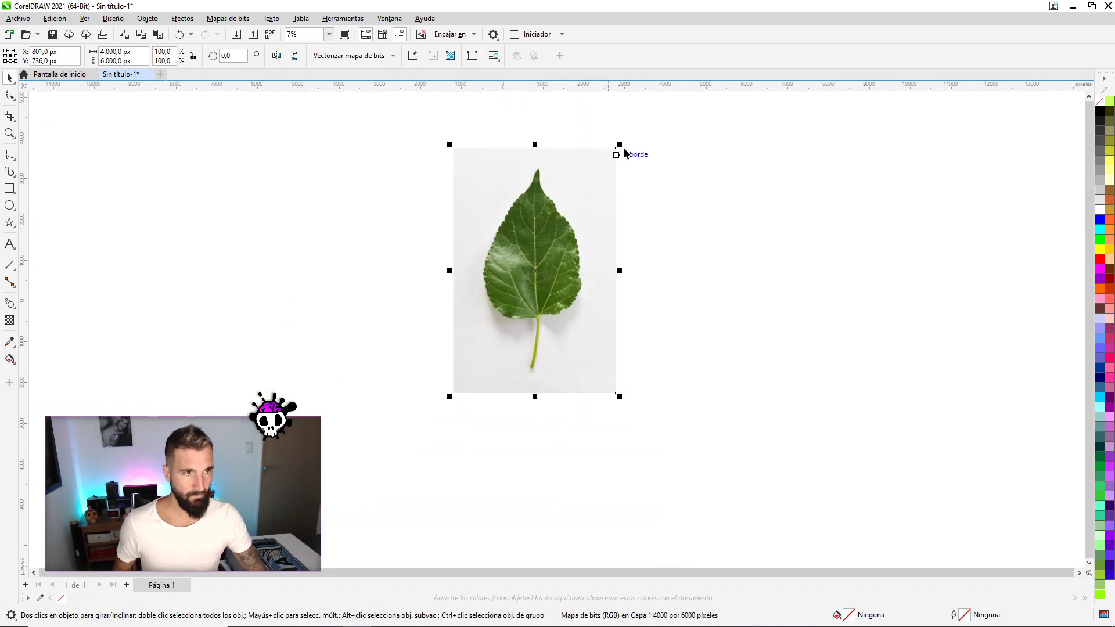
{"action": "left_click_drag", "start_coordinate": [621, 146], "coordinate": [543, 257]}
{"action": "scroll", "coordinate": [535, 261], "scroll_direction": "up", "scroll_amount": 3}
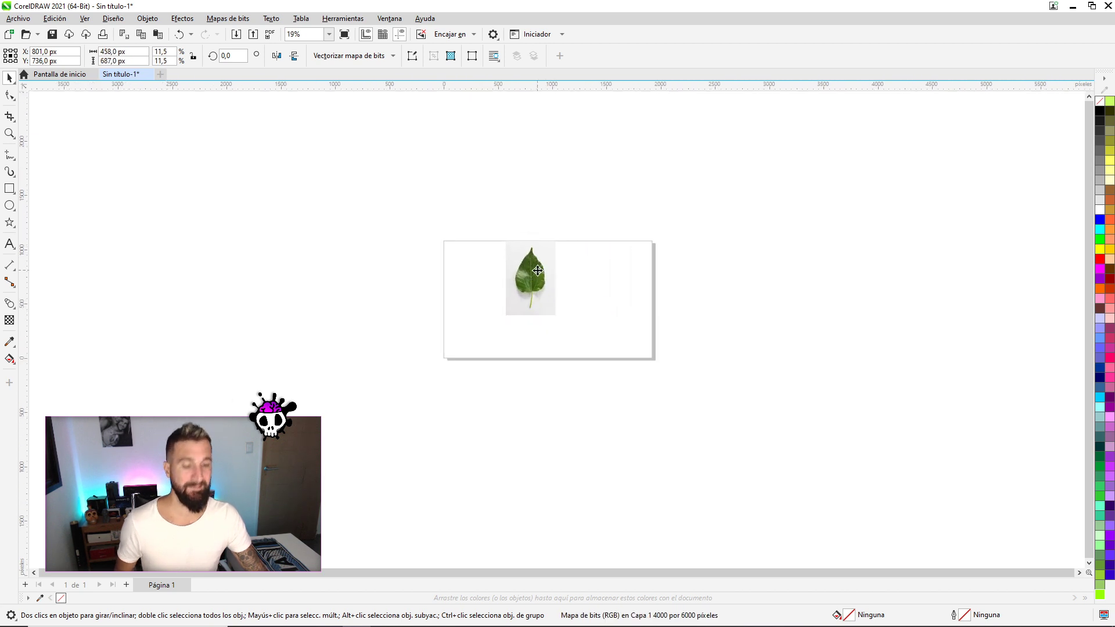
{"action": "scroll", "coordinate": [549, 289], "scroll_direction": "up", "scroll_amount": 2}
{"action": "left_click_drag", "start_coordinate": [586, 221], "coordinate": [652, 154]}
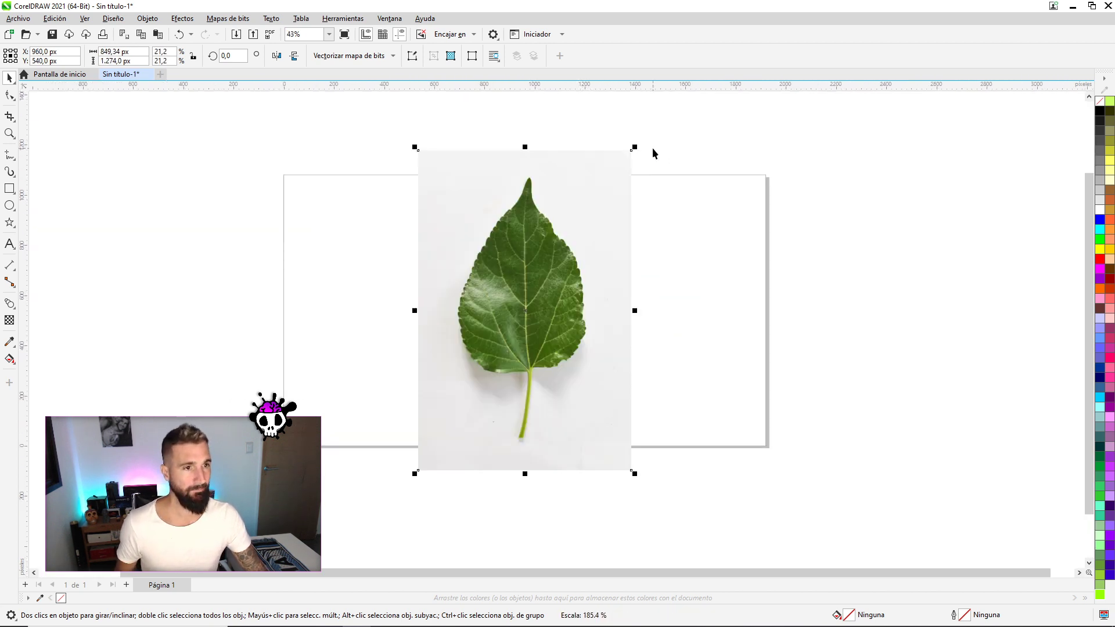
{"action": "scroll", "coordinate": [510, 264], "scroll_direction": "up", "scroll_amount": 2}
{"action": "scroll", "coordinate": [510, 263], "scroll_direction": "up", "scroll_amount": 1}
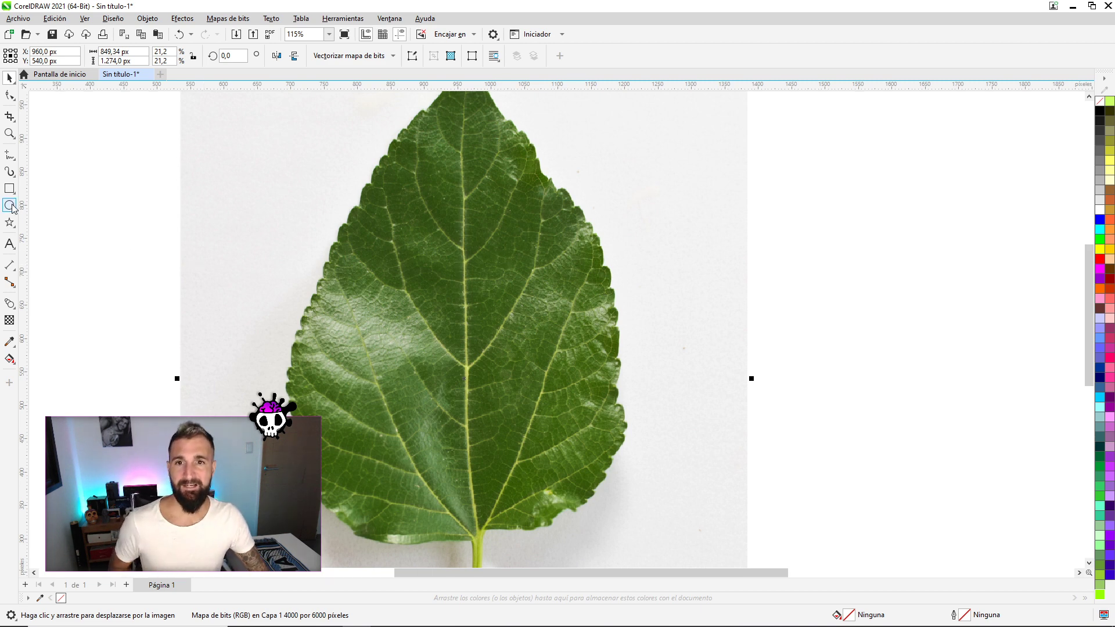
Draw a 186.72 px circle on the upper middle of the leaf and fill it white
{"action": "left_click", "coordinate": [10, 206]}
{"action": "left_click_drag", "start_coordinate": [379, 245], "coordinate": [510, 377]}
{"action": "left_click", "coordinate": [8, 78]}
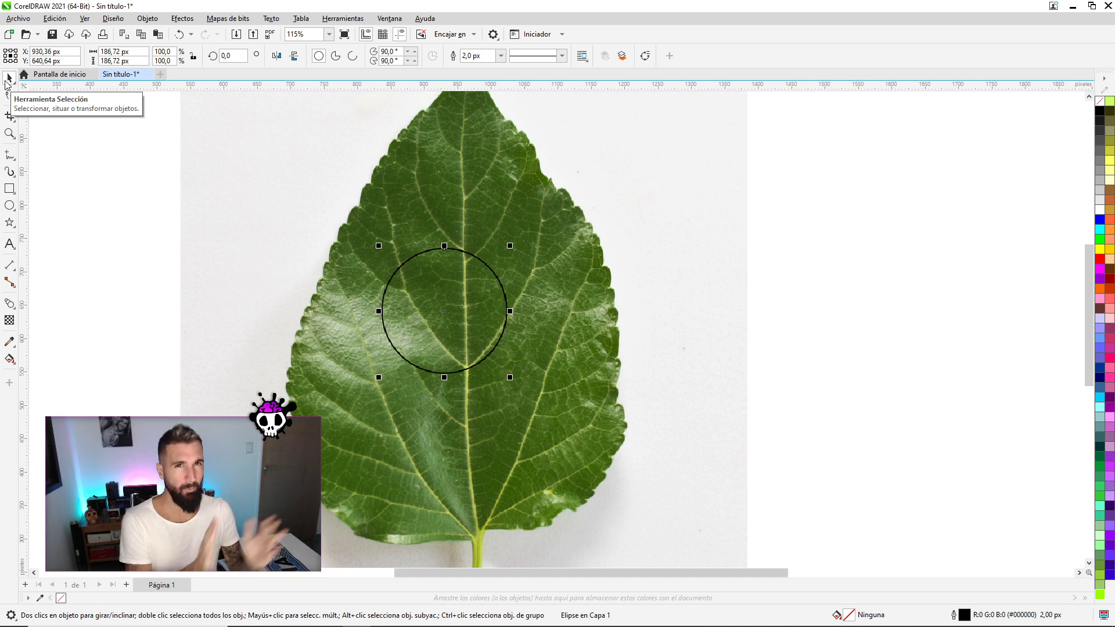
{"action": "left_click", "coordinate": [85, 18]}
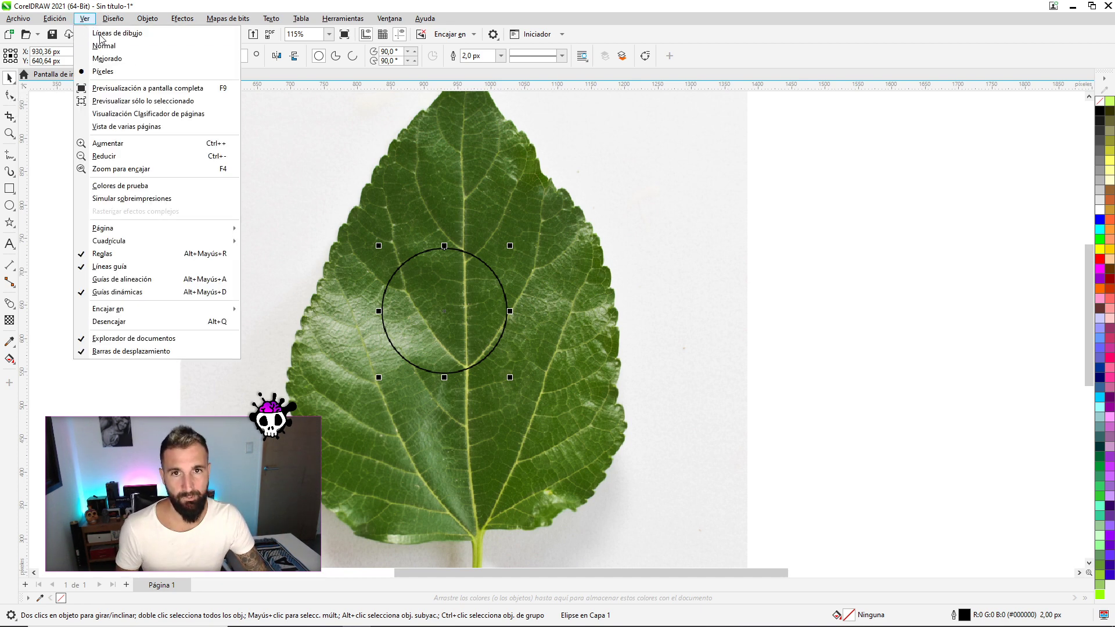
{"action": "left_click", "coordinate": [104, 57]}
{"action": "scroll", "coordinate": [449, 292], "scroll_direction": "up", "scroll_amount": 1}
{"action": "left_click_drag", "start_coordinate": [450, 292], "coordinate": [650, 292]}
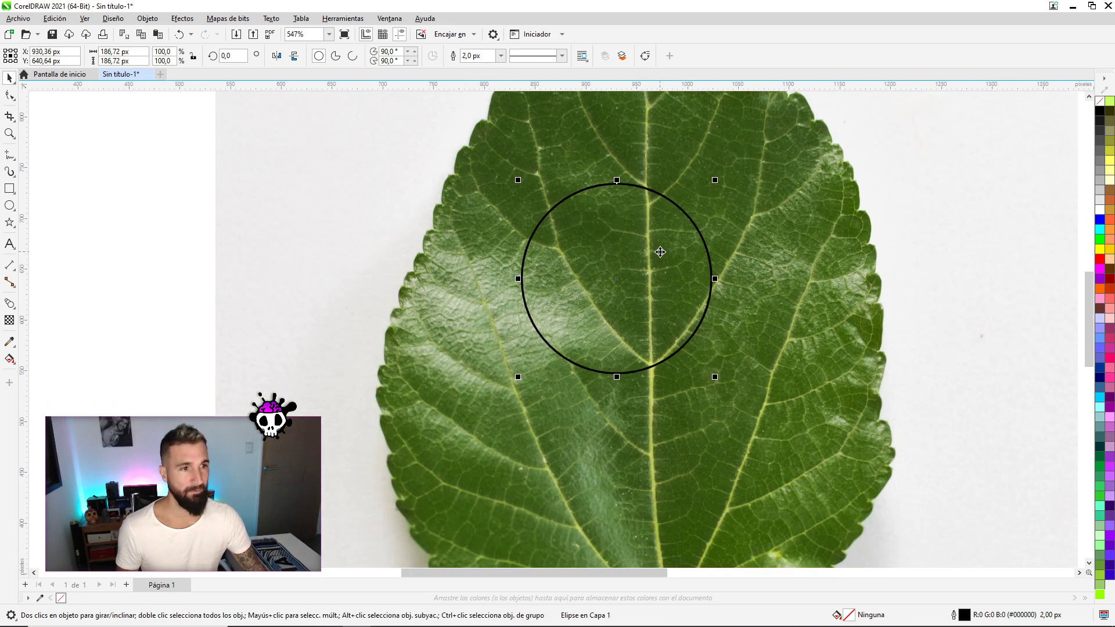
{"action": "scroll", "coordinate": [617, 181], "scroll_direction": "up", "scroll_amount": 2}
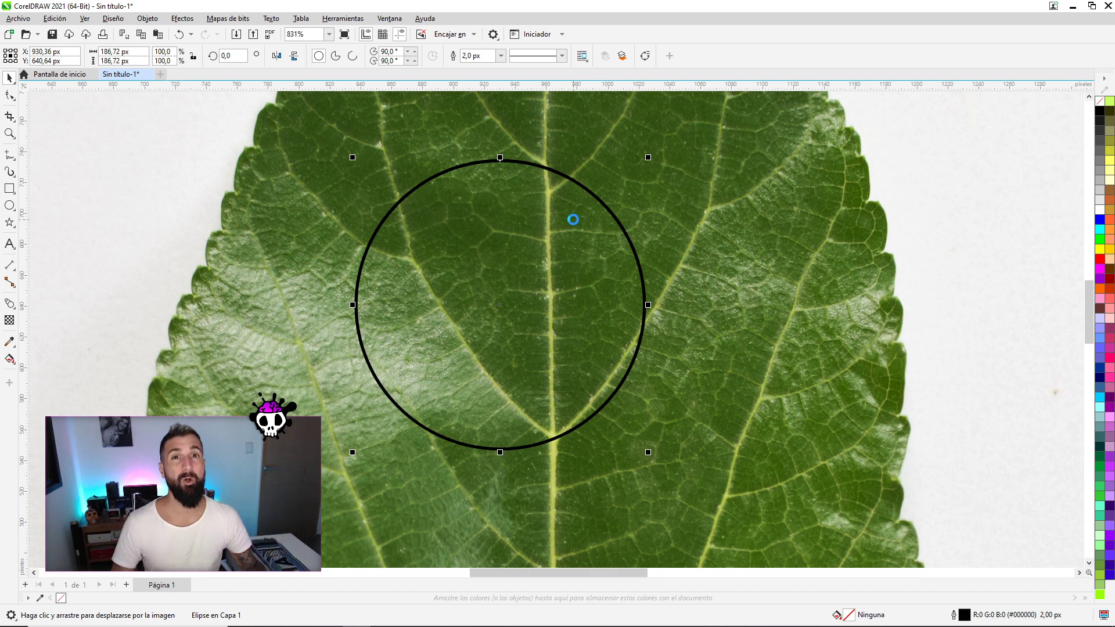
{"action": "left_click", "coordinate": [1100, 209]}
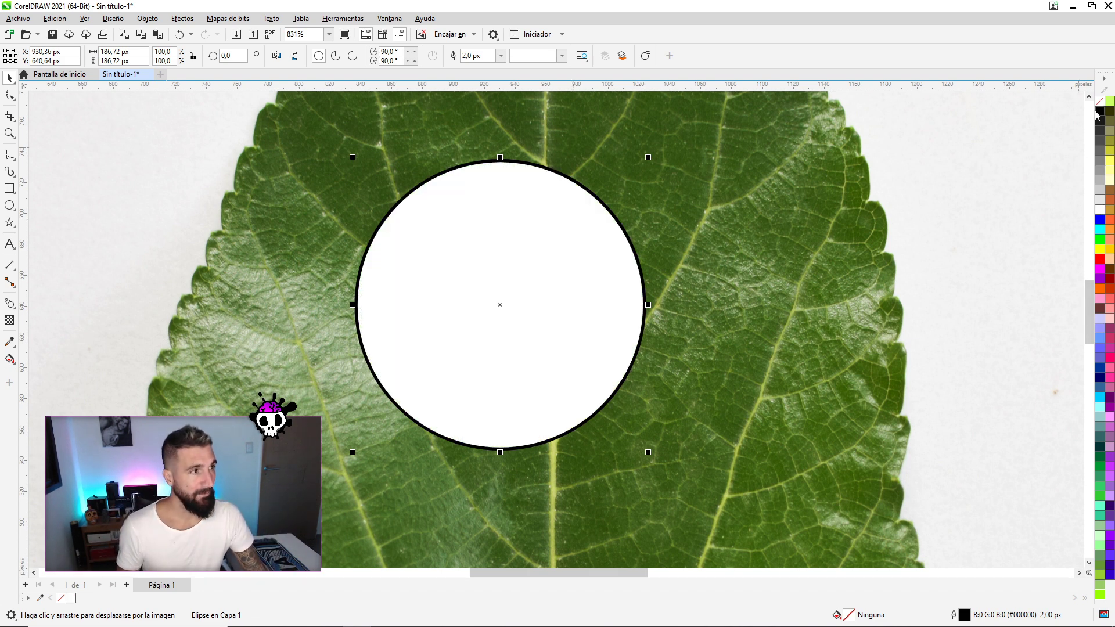
Remove the circle's outline and add a downward drop shadow at 70 opacity
{"action": "right_click", "coordinate": [1100, 101]}
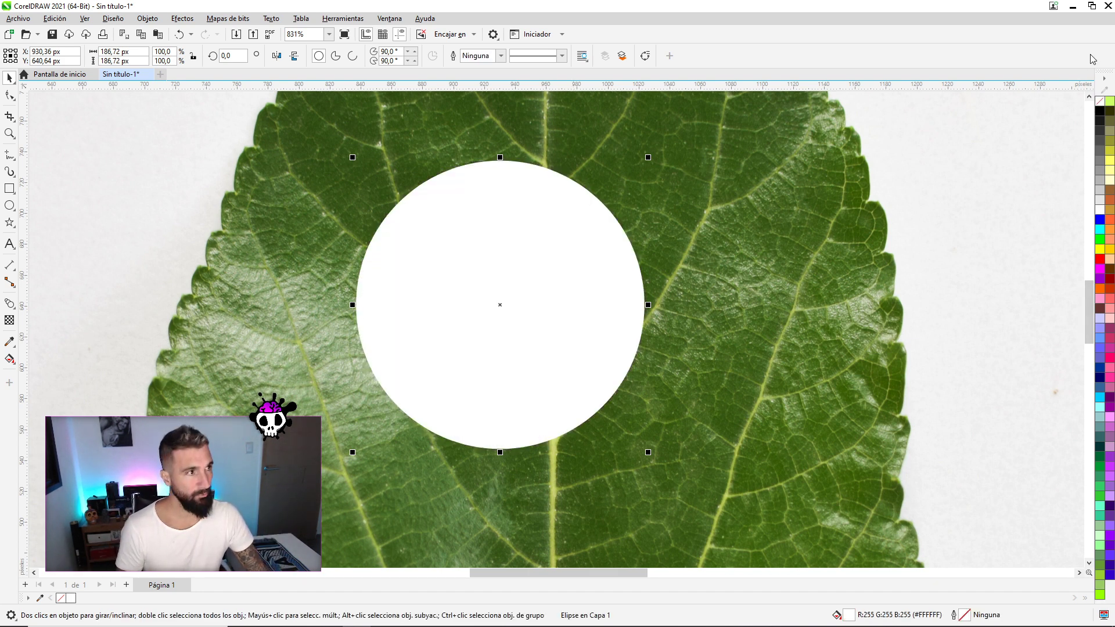
{"action": "left_click", "coordinate": [11, 304]}
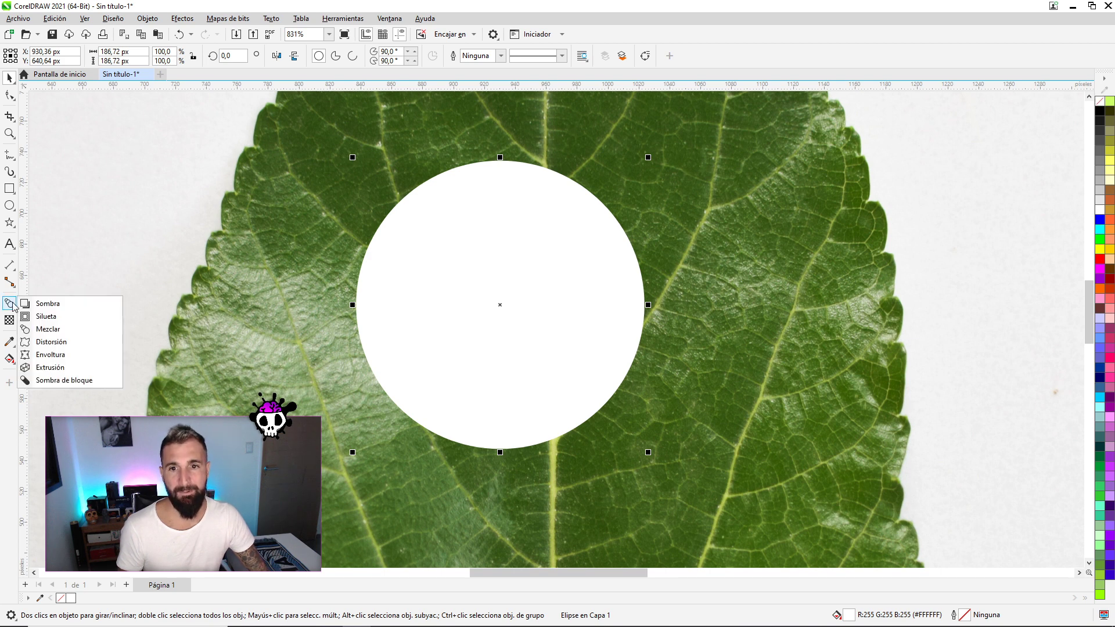
{"action": "left_click_drag", "start_coordinate": [500, 305], "coordinate": [513, 464]}
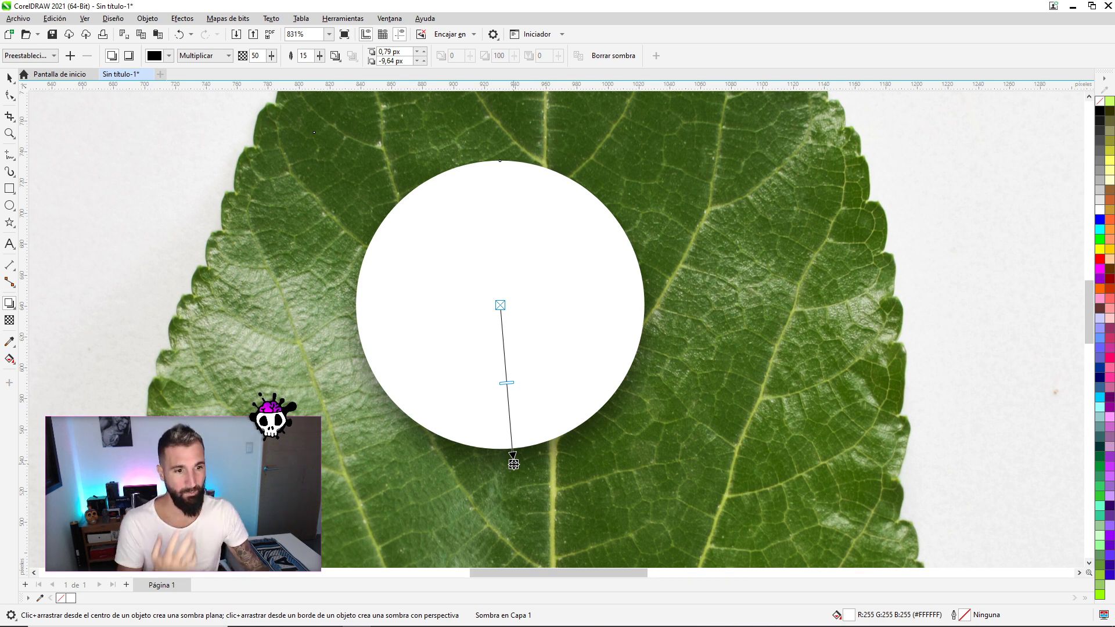
{"action": "mouse_move", "coordinate": [513, 464]}
{"action": "left_mouse_down"}
{"action": "mouse_move", "coordinate": [631, 453]}
{"action": "mouse_move", "coordinate": [629, 443]}
{"action": "left_mouse_up"}
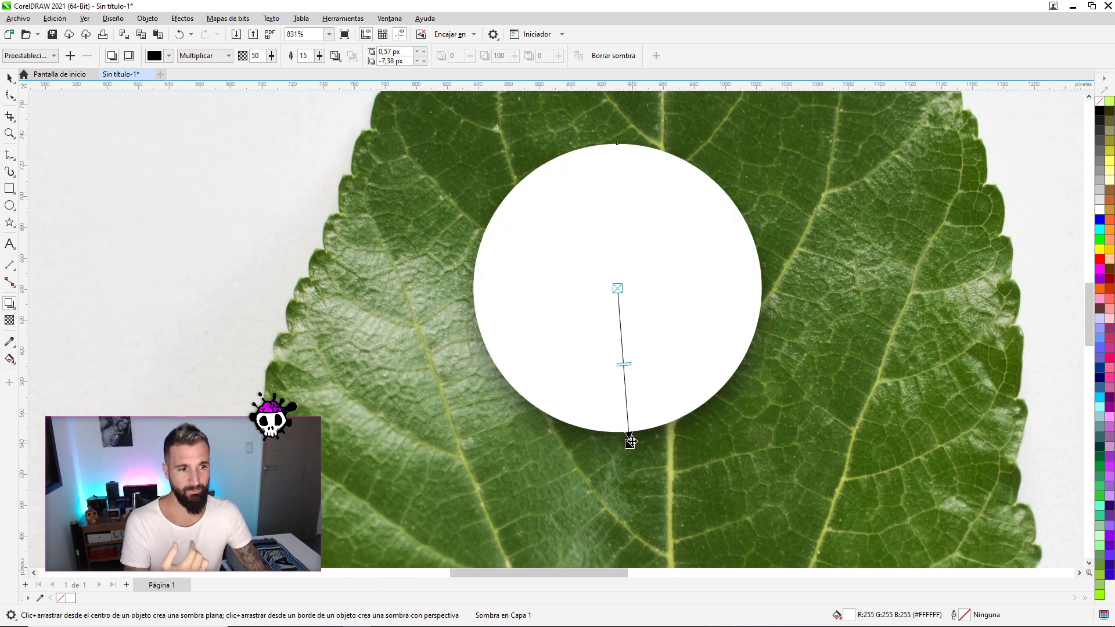
{"action": "left_click_drag", "start_coordinate": [630, 442], "coordinate": [633, 446]}
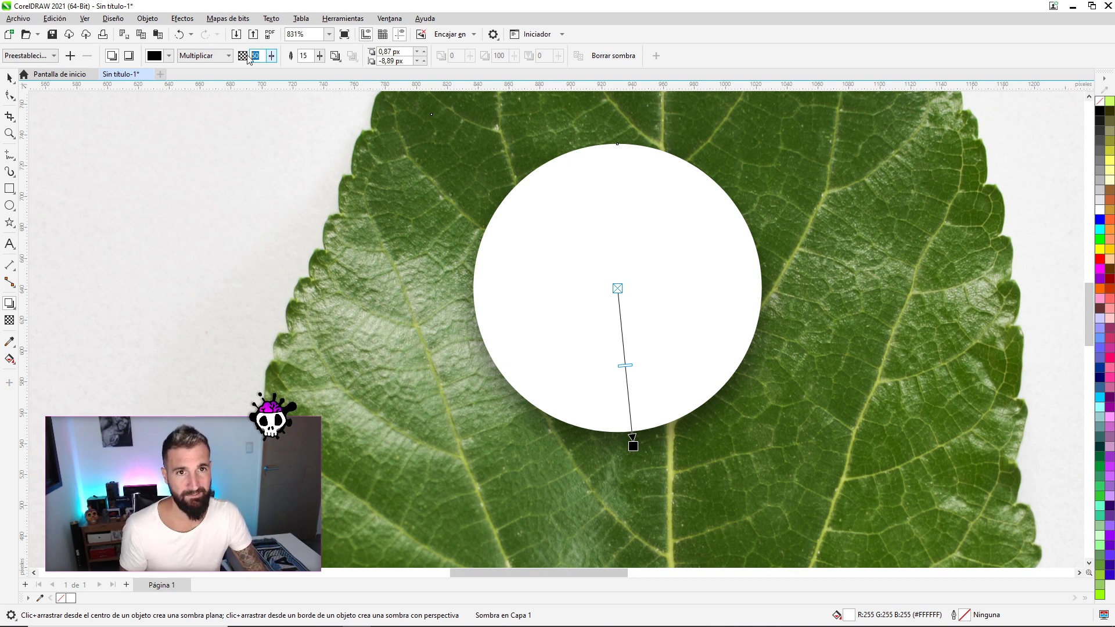
{"action": "type", "text": "70"}
{"action": "key", "text": "Return"}
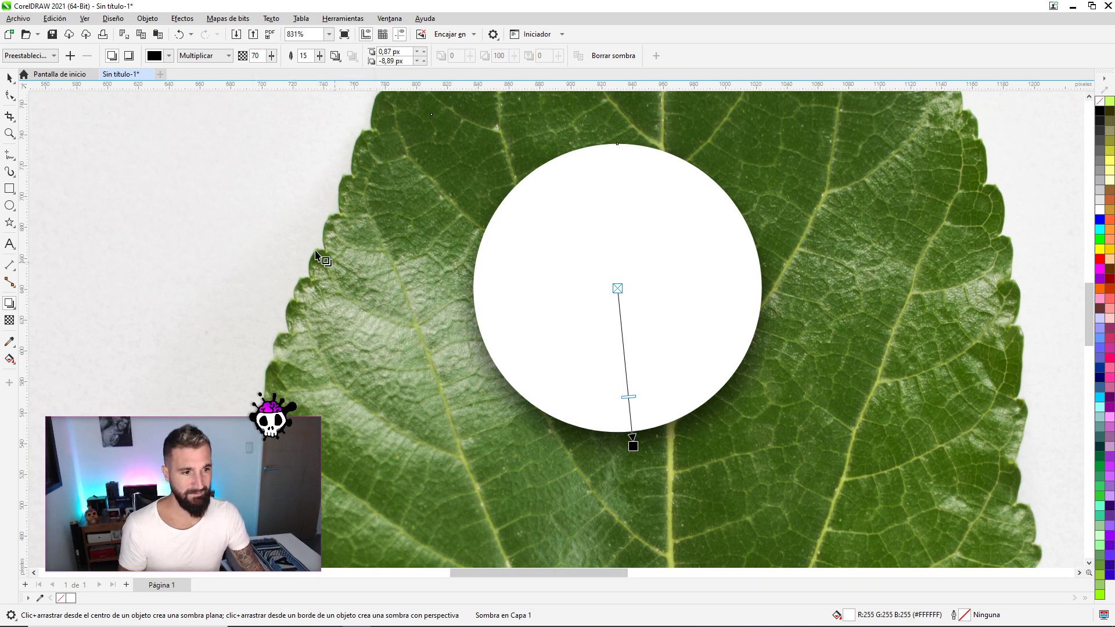
{"action": "left_click", "coordinate": [9, 79]}
{"action": "right_click", "coordinate": [698, 434]}
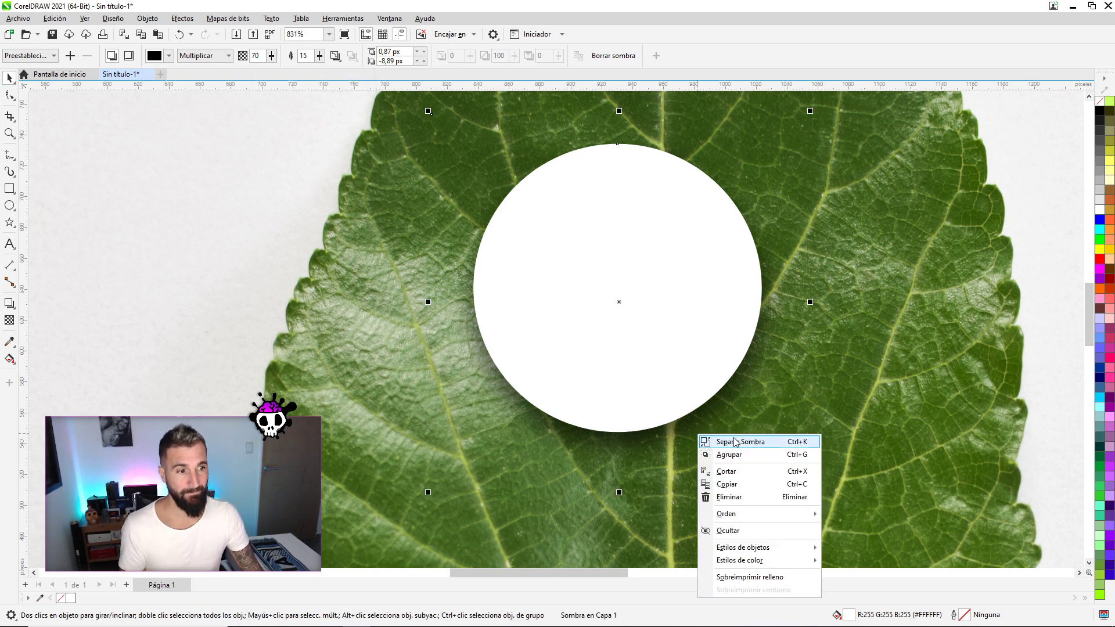
Trim the leaf photo with the shadowed circle so the disc shows leaf texture
{"action": "left_click", "coordinate": [735, 441]}
{"action": "right_click", "coordinate": [651, 446]}
{"action": "key", "text": "Escape"}
{"action": "left_click_drag", "start_coordinate": [545, 322], "coordinate": [750, 301]}
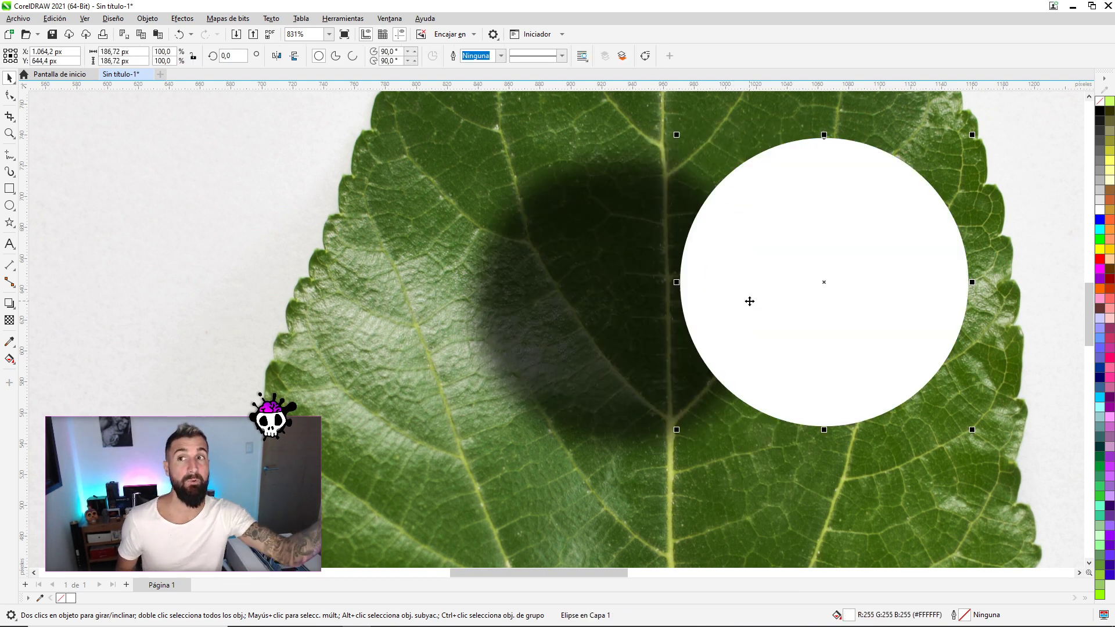
{"action": "key", "text": "ctrl+z"}
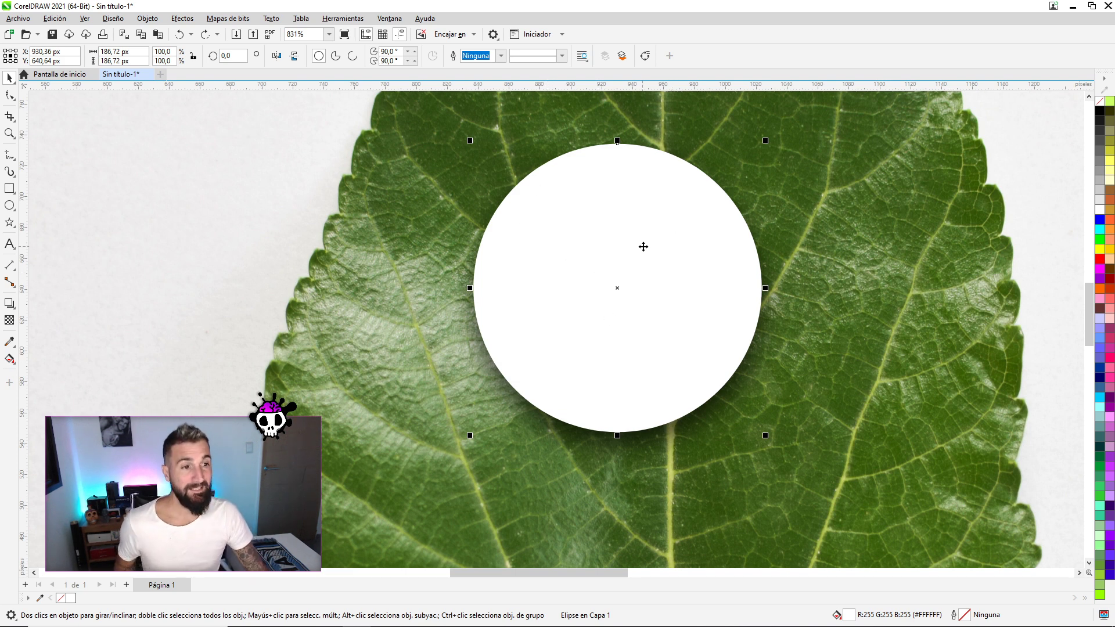
{"action": "left_click", "coordinate": [665, 440], "text": "shift"}
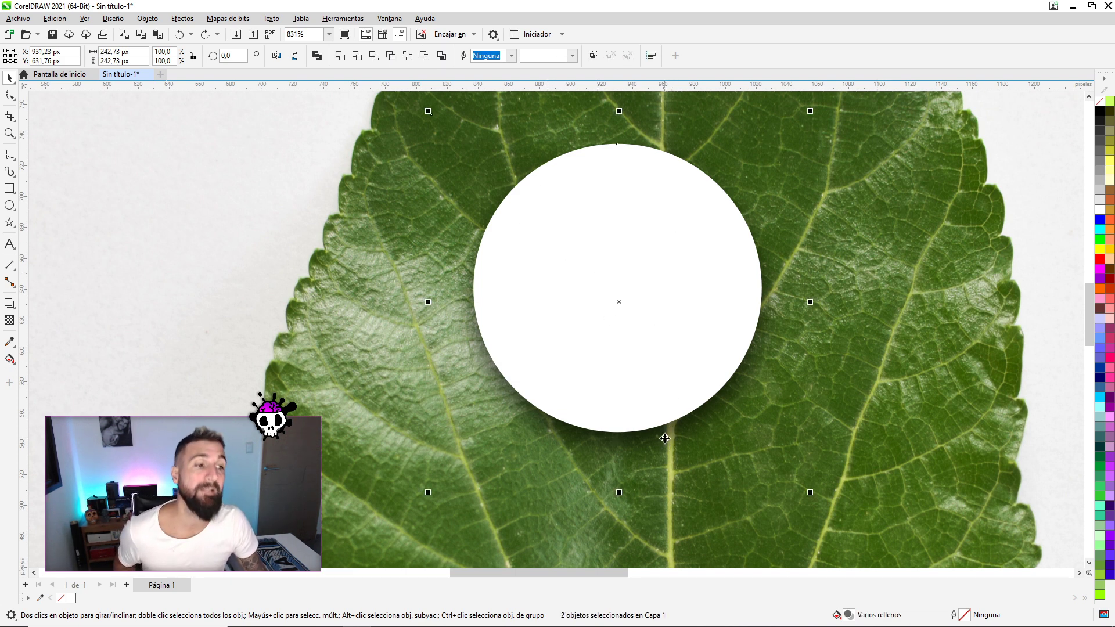
{"action": "left_click", "coordinate": [358, 56]}
{"action": "key", "text": "Escape"}
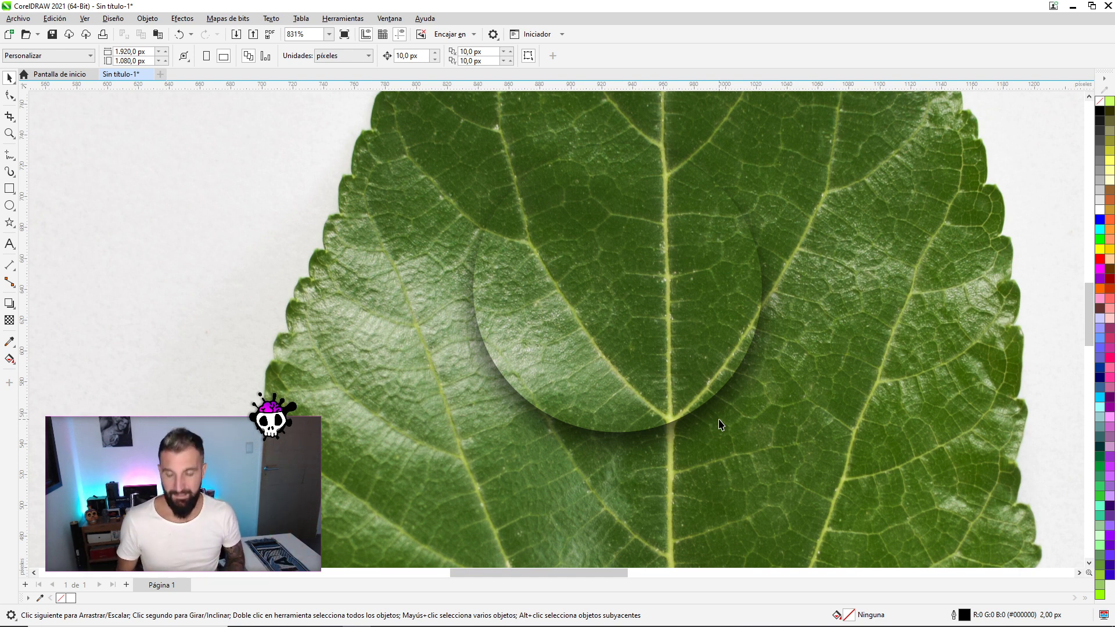
Add a matching circle over the lens, filled black with no outline
{"action": "key", "text": "Tab"}
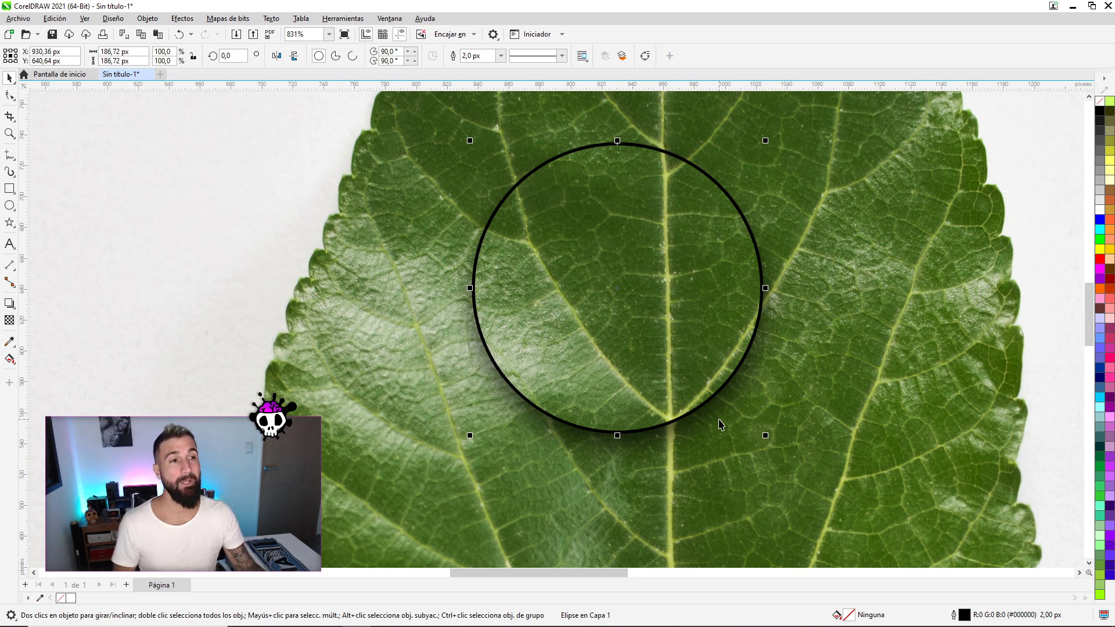
{"action": "left_click_drag", "start_coordinate": [670, 337], "coordinate": [530, 272]}
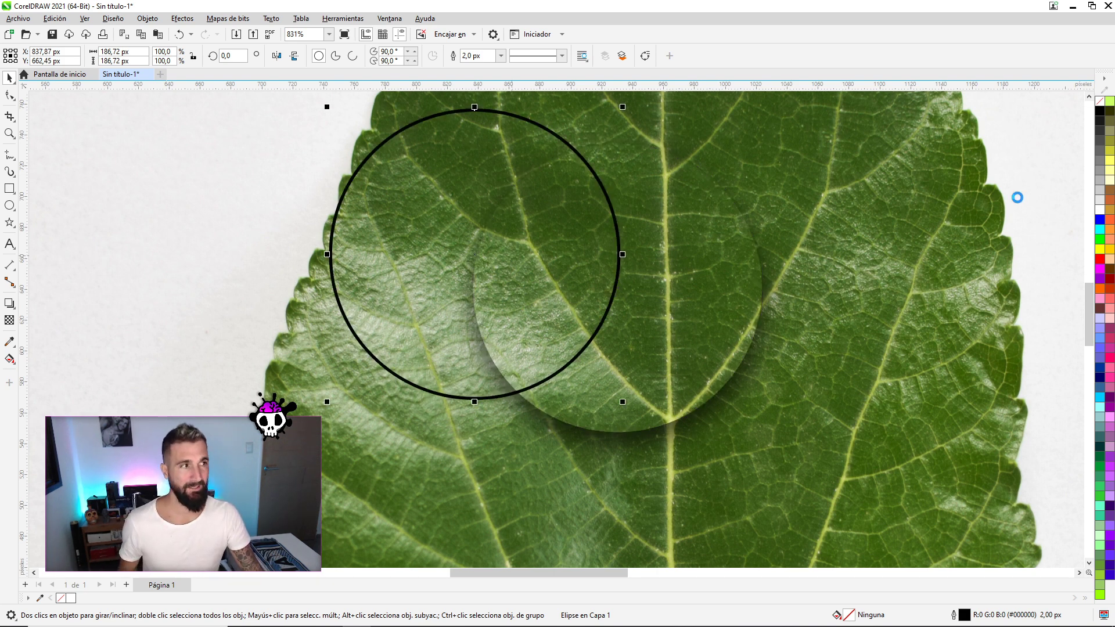
{"action": "key", "text": "ctrl+z"}
{"action": "left_click", "coordinate": [1101, 113]}
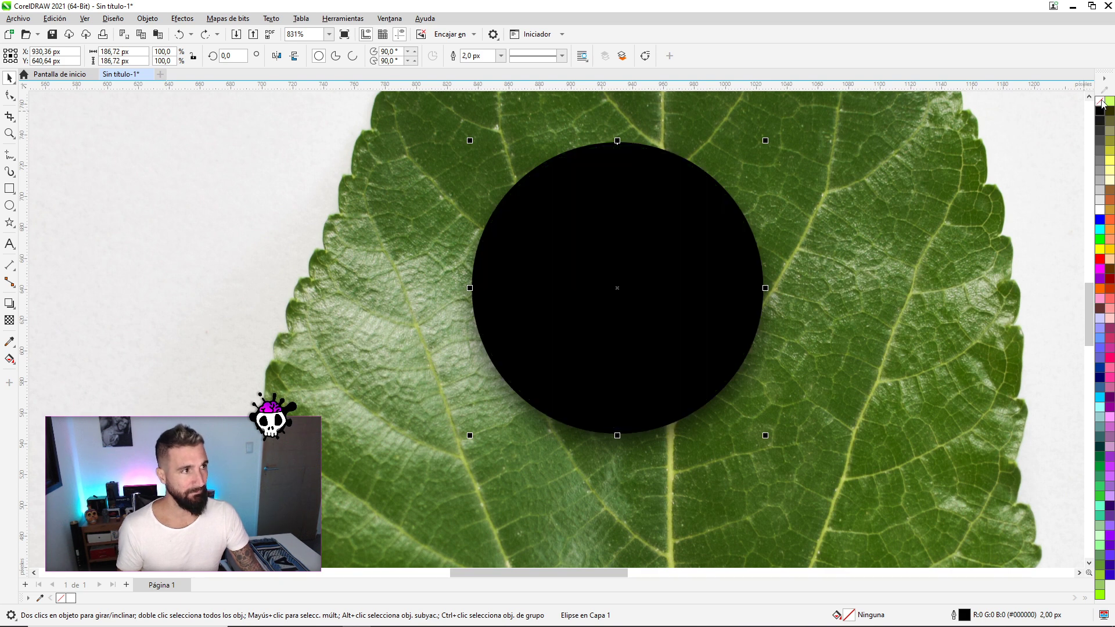
{"action": "right_click", "coordinate": [1101, 103]}
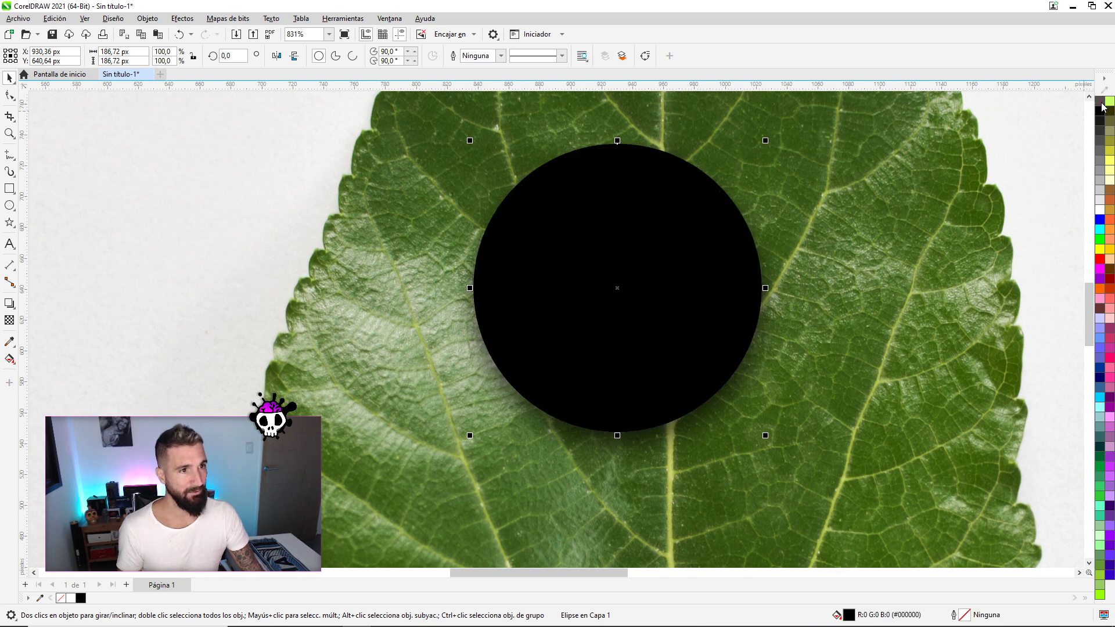
Apply a top-to-bottom linear transparency to the black circle
{"action": "left_click", "coordinate": [9, 320]}
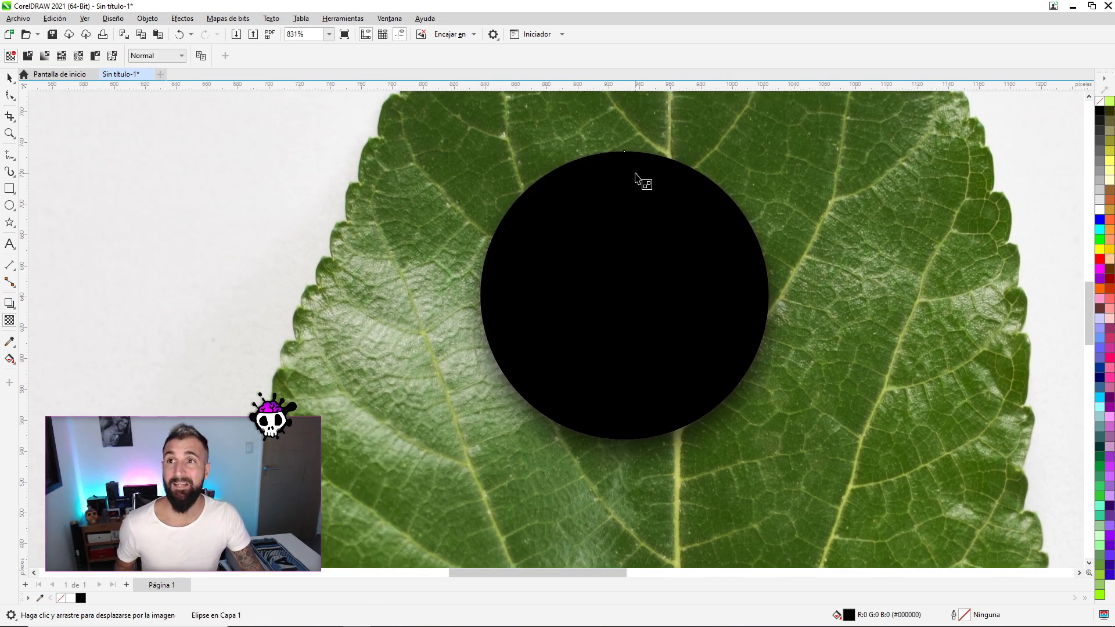
{"action": "left_click_drag", "start_coordinate": [612, 122], "coordinate": [618, 304]}
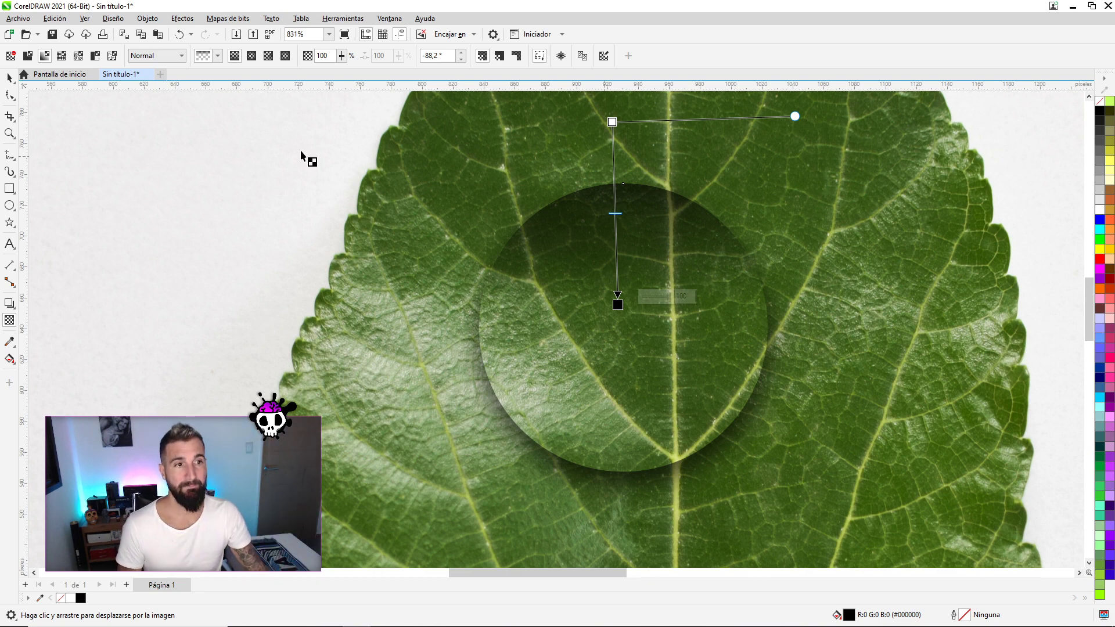
{"action": "left_click", "coordinate": [9, 78]}
Select the lens and black overlay circles and group them
{"action": "scroll", "coordinate": [251, 187], "scroll_direction": "down", "scroll_amount": 2}
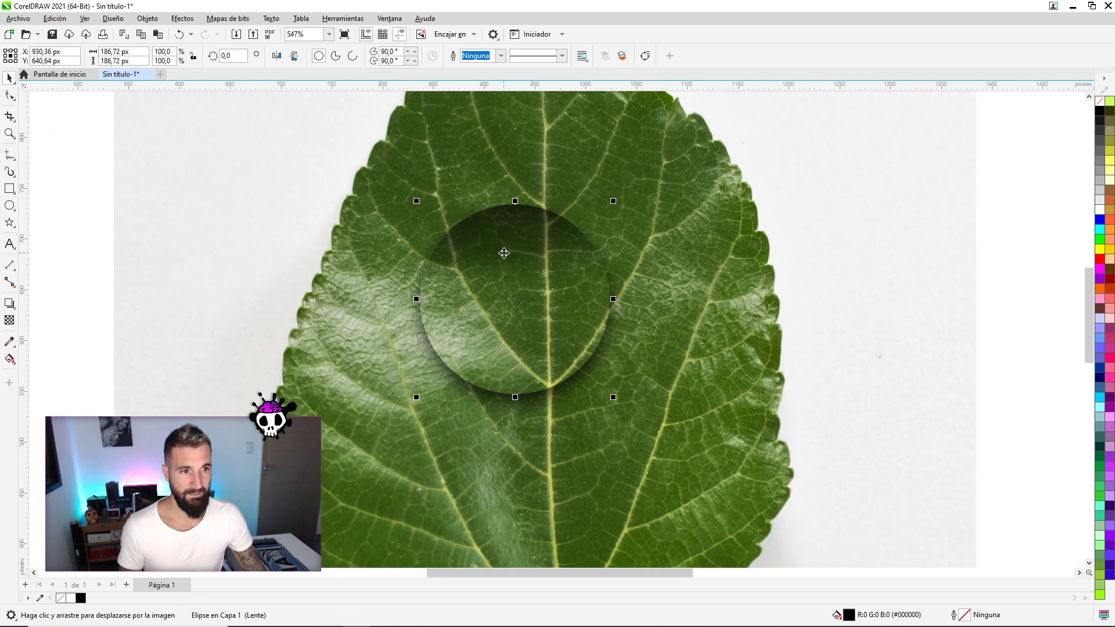
{"action": "left_click_drag", "start_coordinate": [276, 149], "coordinate": [579, 332]}
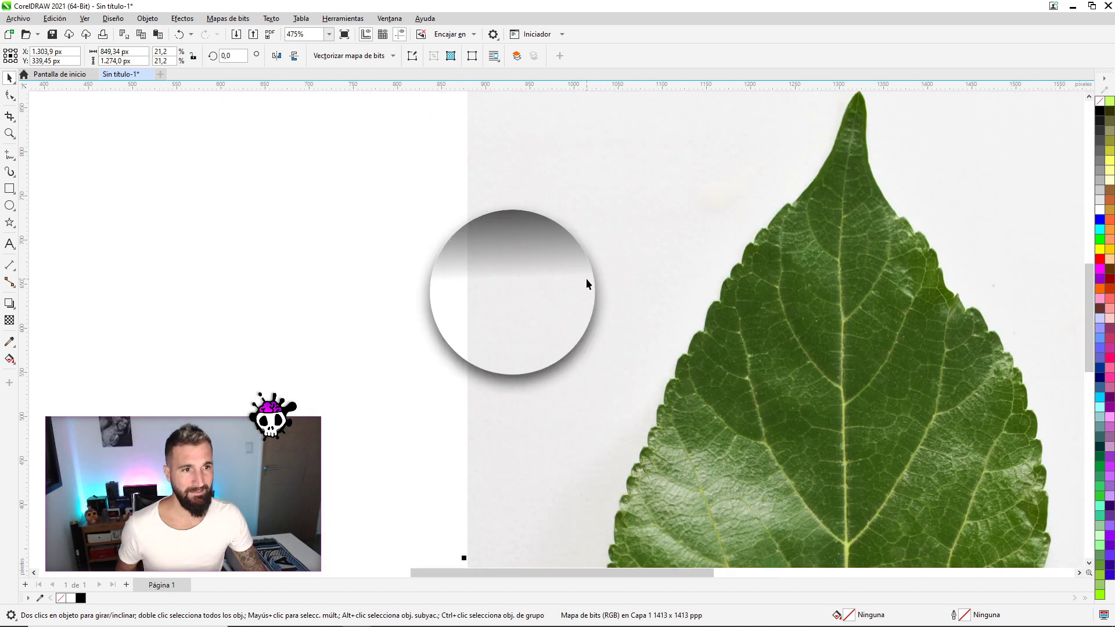
{"action": "key", "text": "ctrl+z"}
{"action": "left_click_drag", "start_coordinate": [242, 151], "coordinate": [710, 423]}
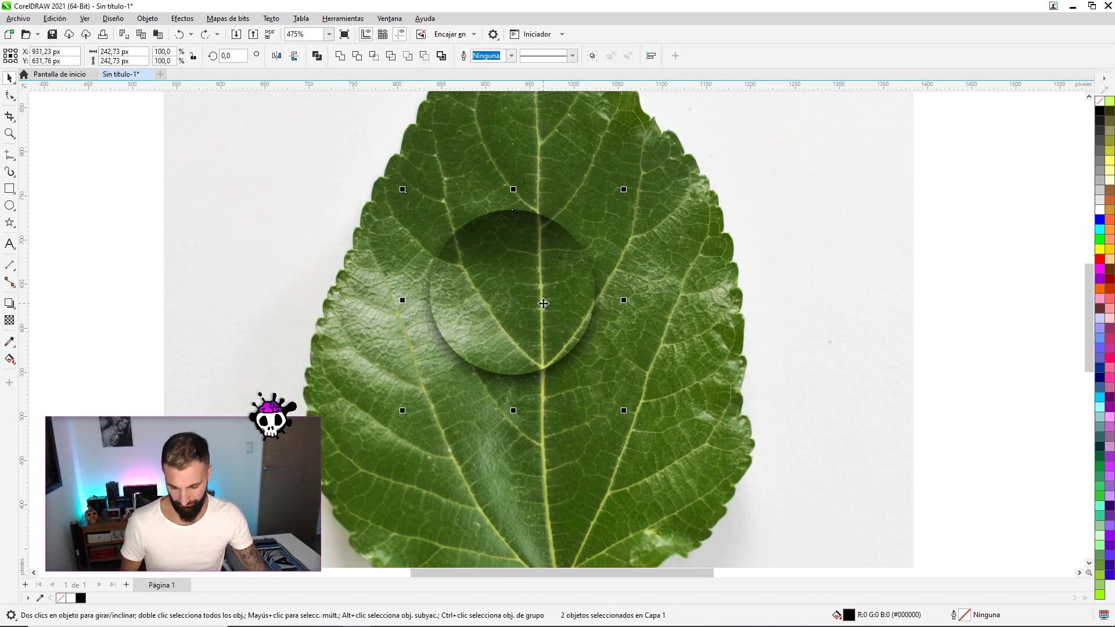
{"action": "key", "text": "ctrl+g"}
Scale the grouped drop down to about 76 px
{"action": "scroll", "coordinate": [543, 303], "scroll_direction": "down", "scroll_amount": 1}
{"action": "left_click_drag", "start_coordinate": [543, 303], "coordinate": [564, 321]}
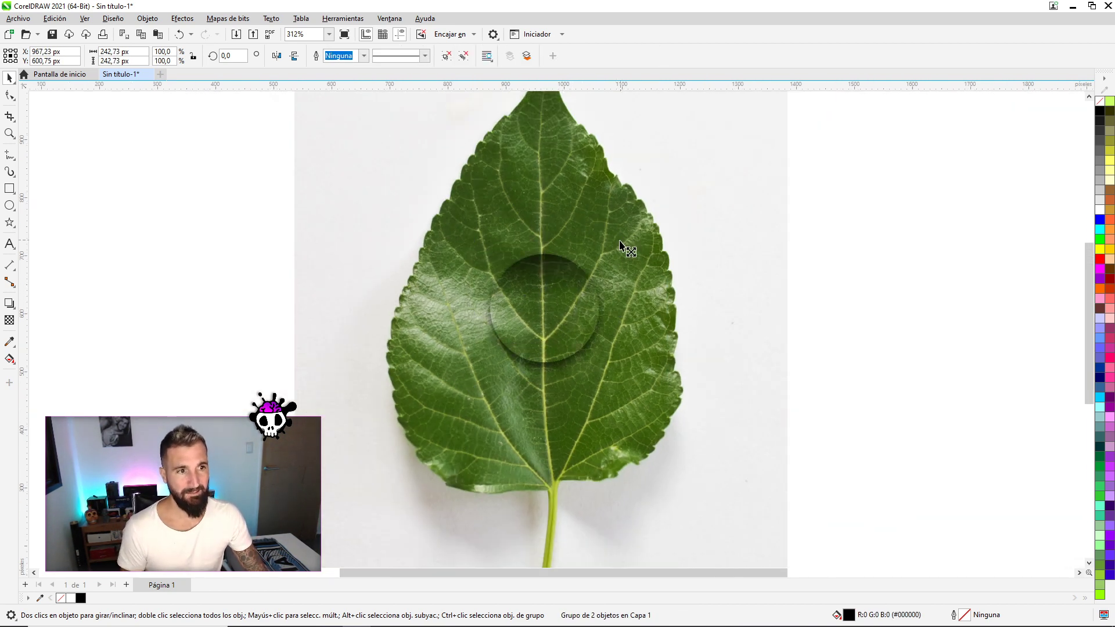
{"action": "mouse_move", "coordinate": [620, 244]}
{"action": "left_mouse_down"}
{"action": "mouse_move", "coordinate": [519, 334]}
{"action": "mouse_move", "coordinate": [555, 347]}
{"action": "left_mouse_up"}
{"action": "scroll", "coordinate": [496, 362], "scroll_direction": "up", "scroll_amount": 1}
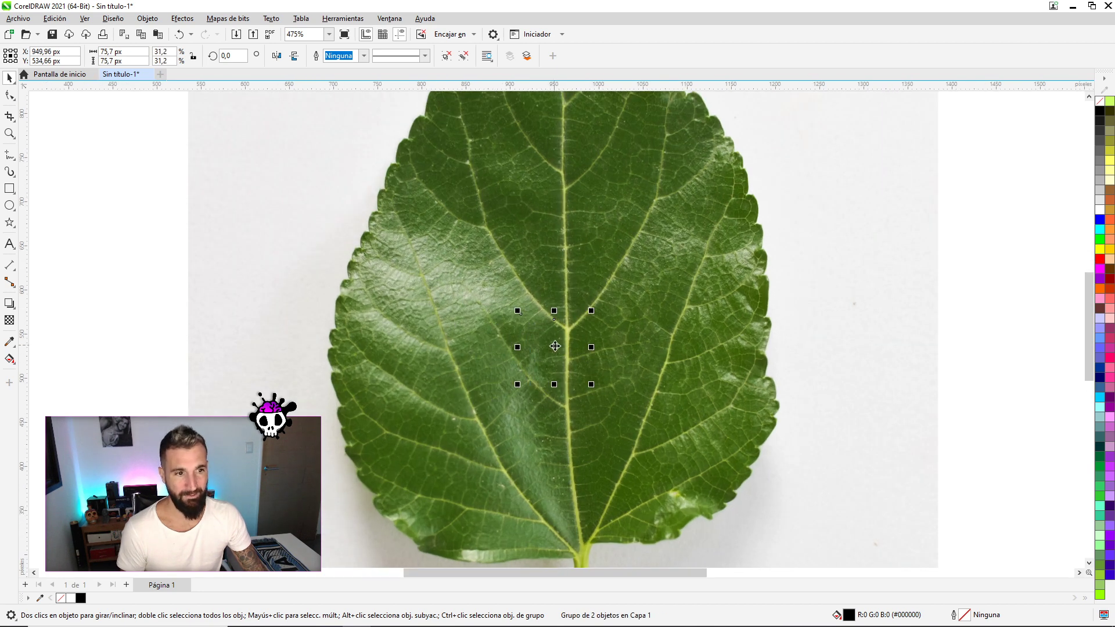
{"action": "scroll", "coordinate": [738, 343], "scroll_direction": "left", "scroll_amount": 3}
{"action": "left_click", "coordinate": [943, 332]}
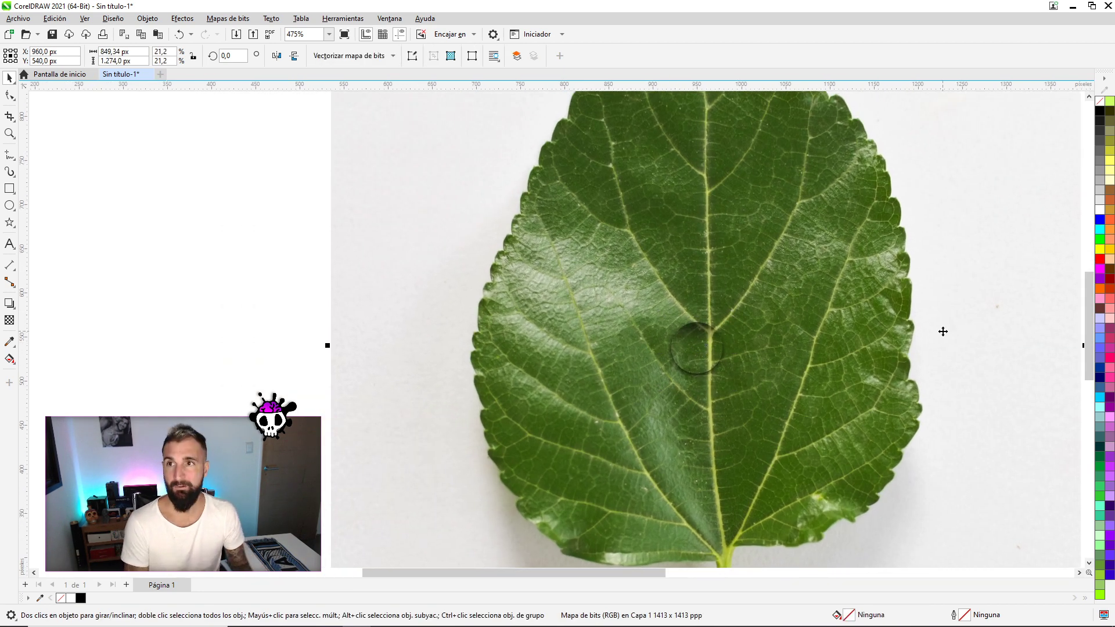
Position the drop right beside the leaf's central vein
{"action": "left_click_drag", "start_coordinate": [696, 365], "coordinate": [806, 373]}
{"action": "left_click", "coordinate": [1003, 365]}
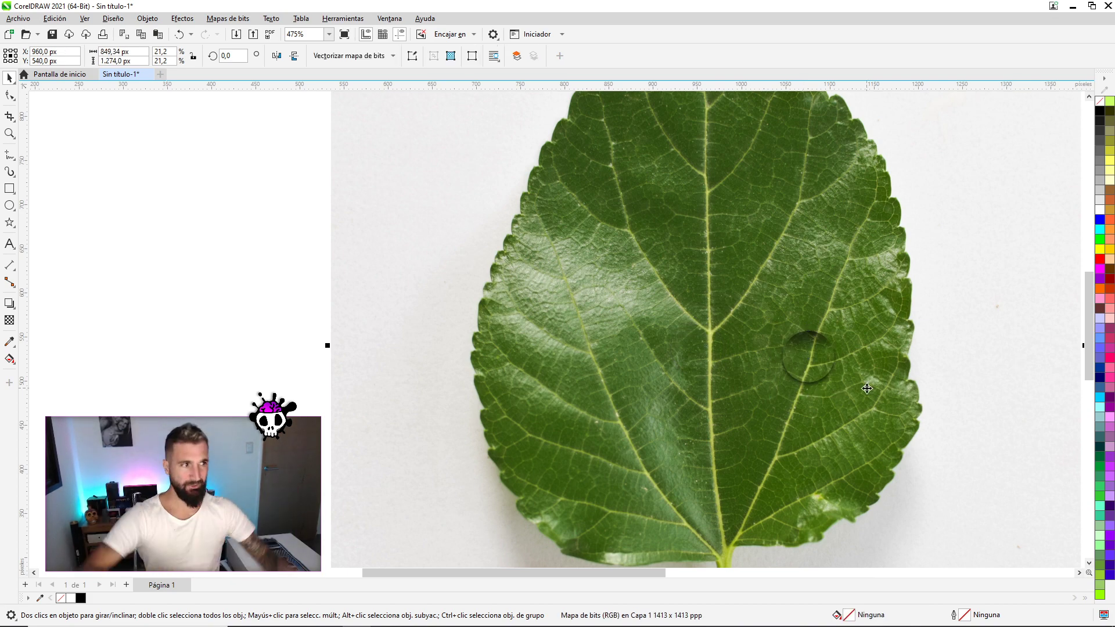
{"action": "left_click_drag", "start_coordinate": [816, 370], "coordinate": [755, 303]}
{"action": "scroll", "coordinate": [755, 304], "scroll_direction": "up", "scroll_amount": 1}
{"action": "scroll", "coordinate": [758, 277], "scroll_direction": "up", "scroll_amount": 1}
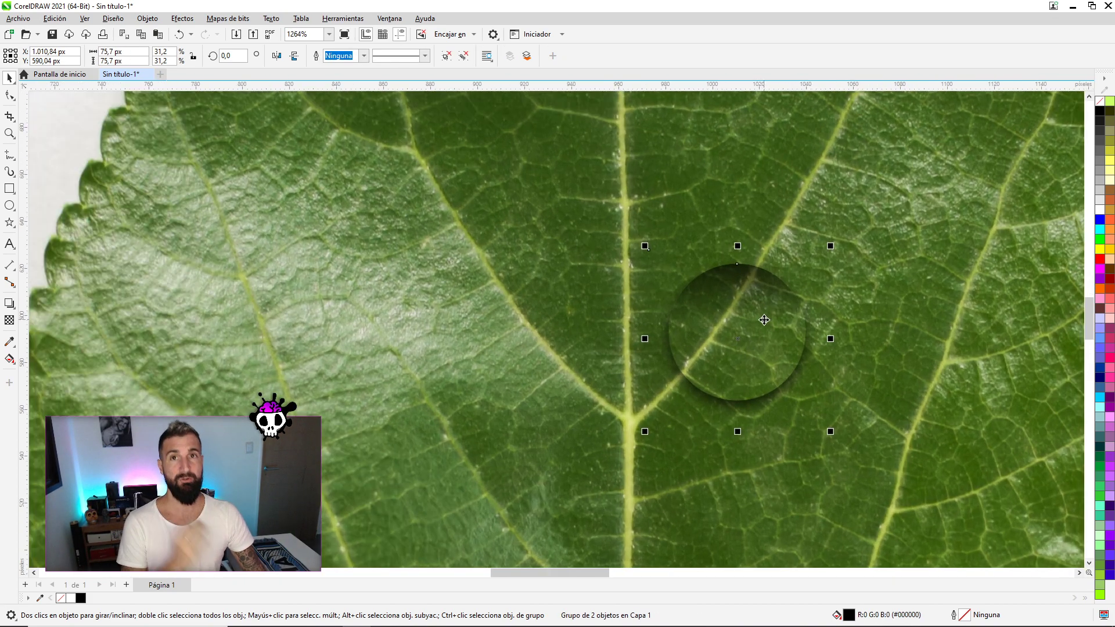
{"action": "scroll", "coordinate": [760, 296], "scroll_direction": "up", "scroll_amount": 1}
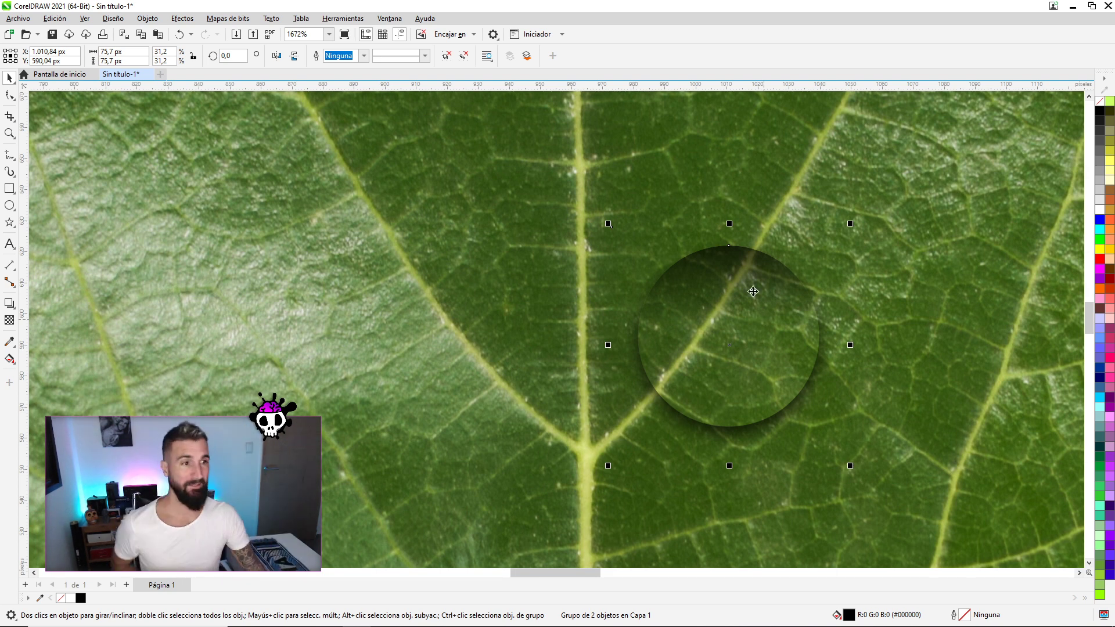
{"action": "scroll", "coordinate": [751, 291], "scroll_direction": "up", "scroll_amount": 1}
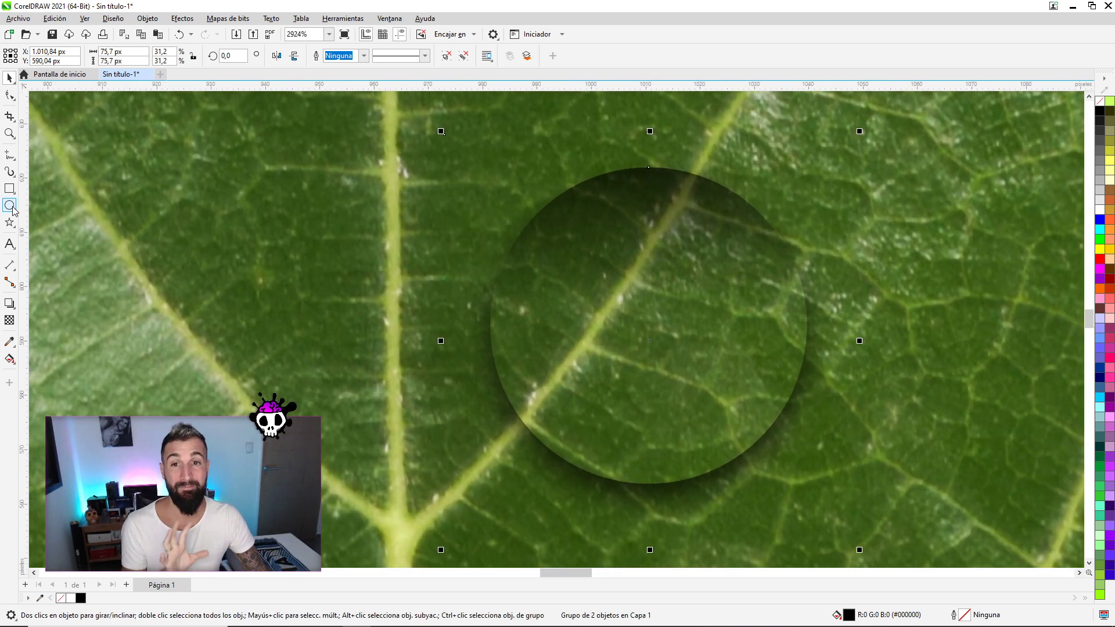
{"action": "left_click", "coordinate": [9, 205]}
Draw a smaller borderless white circle inside the drop, nudged slightly upward
{"action": "left_click_drag", "start_coordinate": [544, 203], "coordinate": [748, 407]}
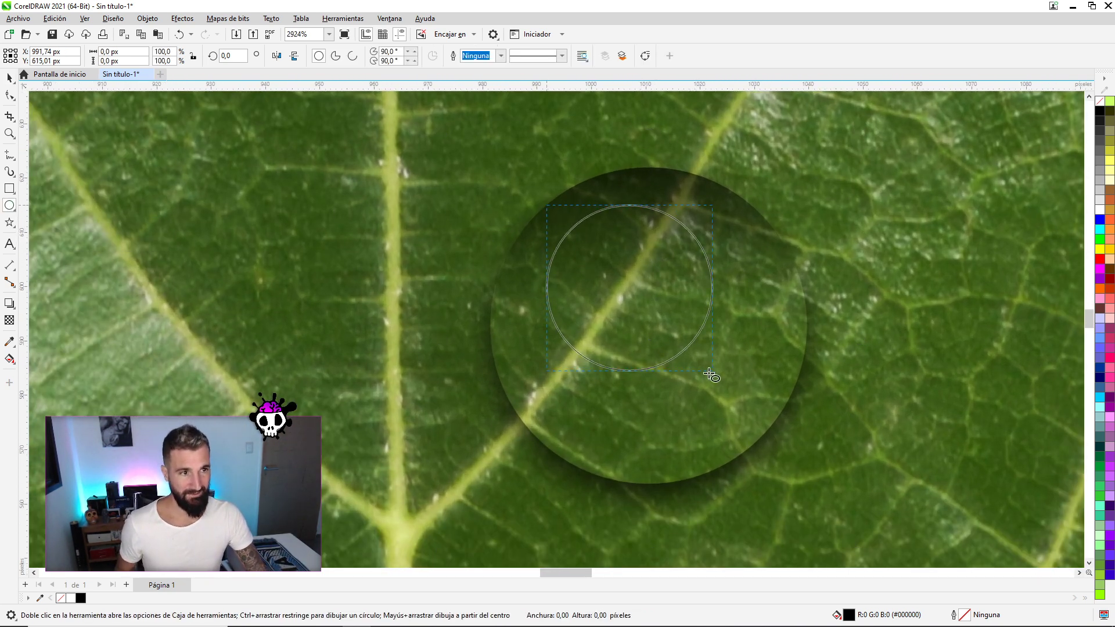
{"action": "type", "text": "2"}
{"action": "left_click", "coordinate": [10, 78]}
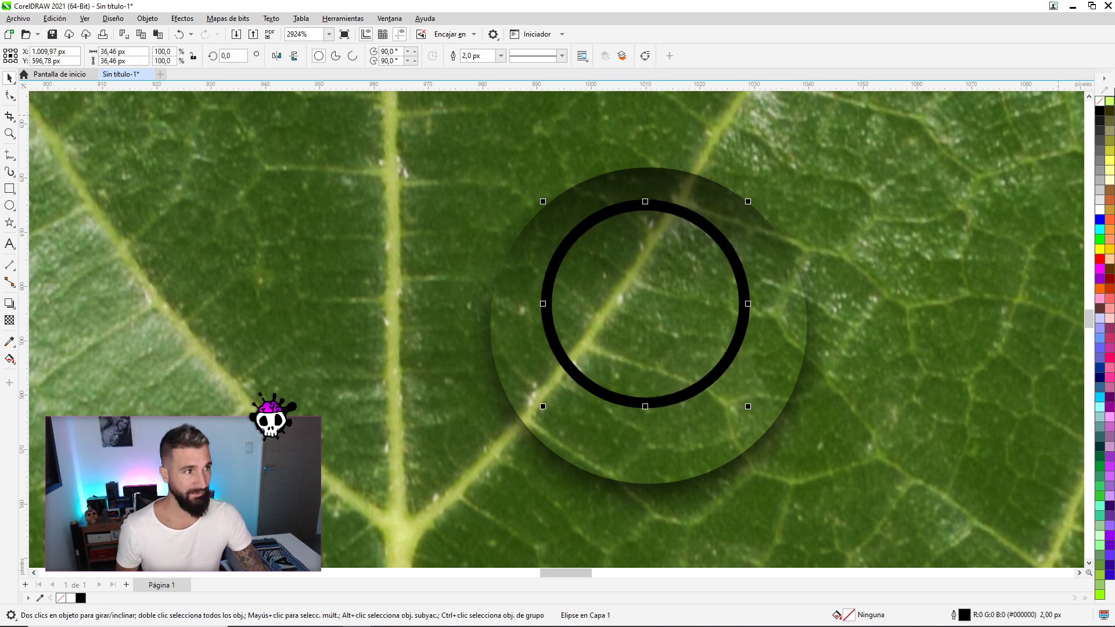
{"action": "right_click", "coordinate": [1100, 102]}
{"action": "left_click", "coordinate": [1101, 212]}
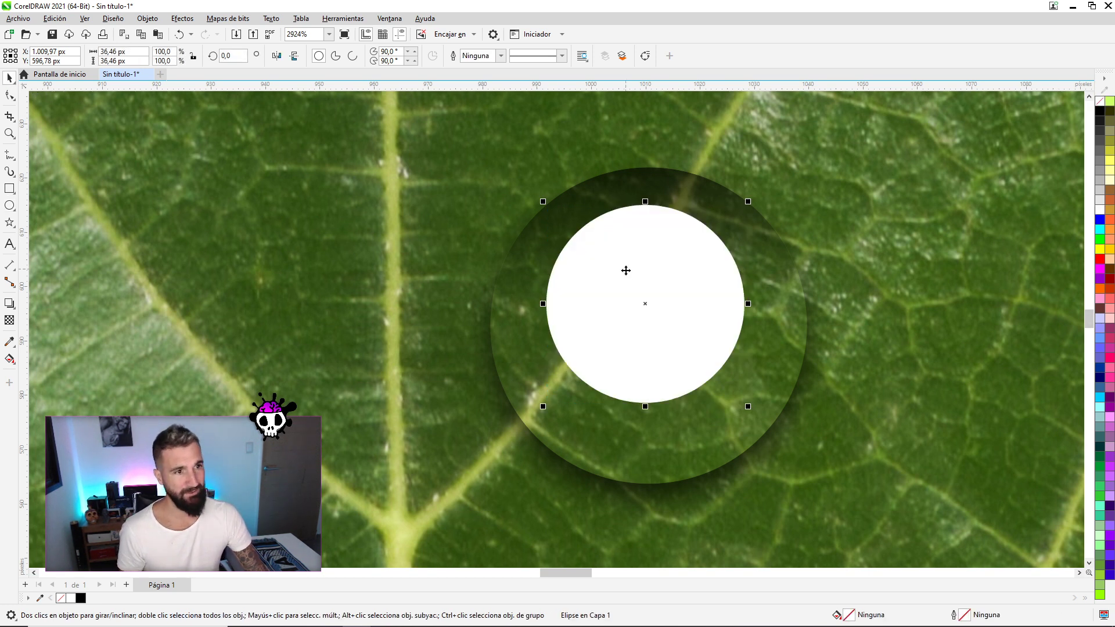
{"action": "left_click_drag", "start_coordinate": [637, 281], "coordinate": [639, 264]}
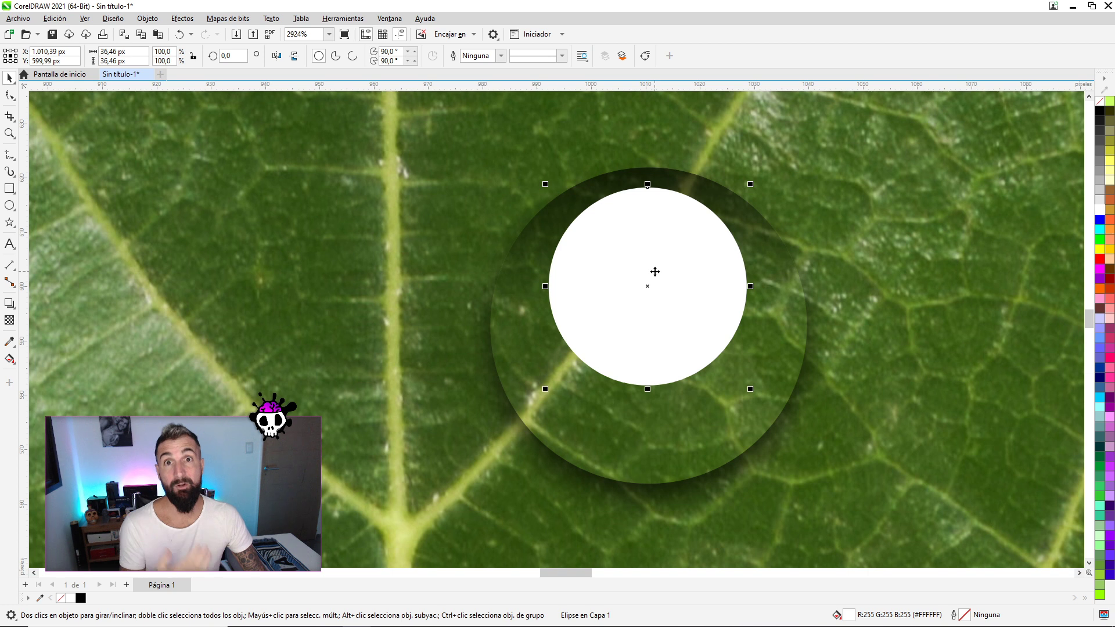
Give the inner circle a linear transparency, opaque at the top fading clear below
{"action": "left_click", "coordinate": [9, 320]}
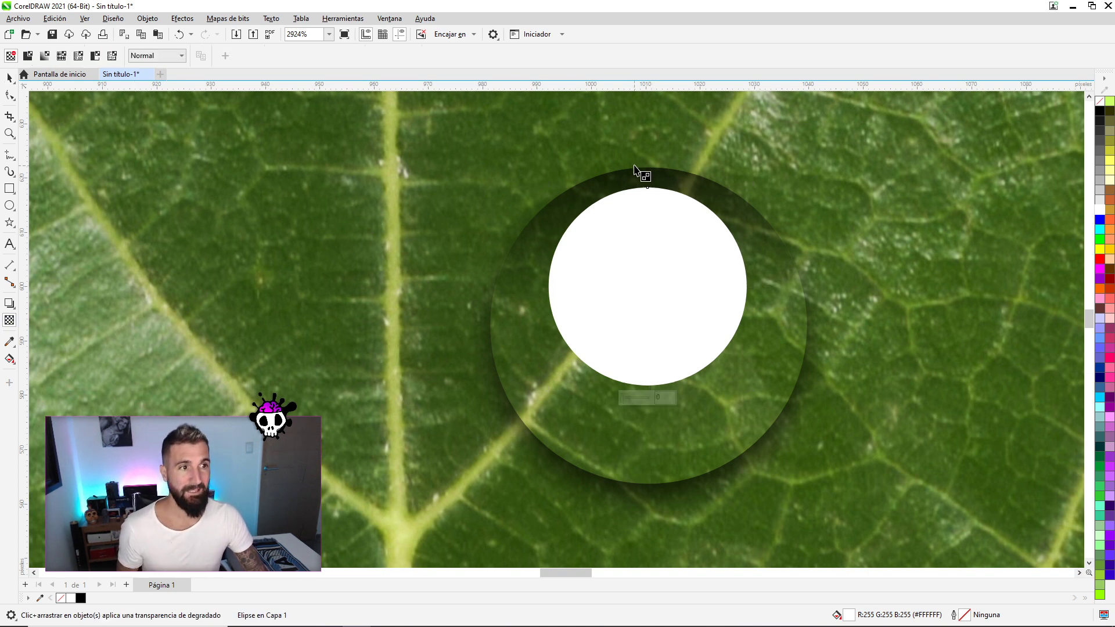
{"action": "left_click_drag", "start_coordinate": [633, 131], "coordinate": [645, 314]}
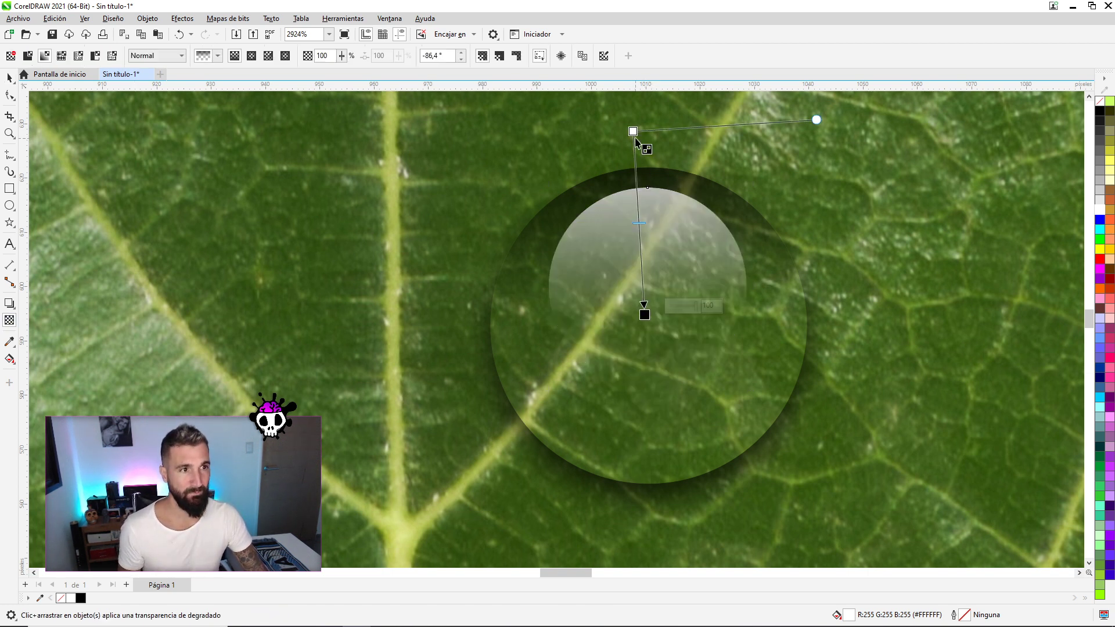
{"action": "left_click_drag", "start_coordinate": [634, 131], "coordinate": [633, 105]}
{"action": "left_click_drag", "start_coordinate": [645, 315], "coordinate": [641, 272]}
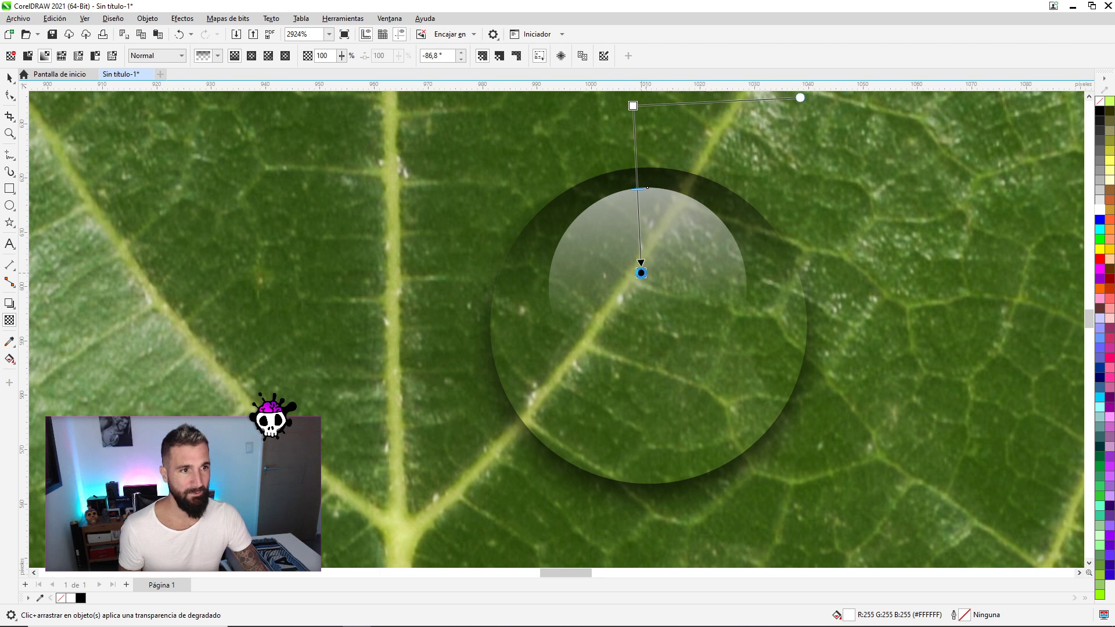
Tilt the inner lens circle to about 19° and preview the droplet
{"action": "left_click", "coordinate": [10, 77]}
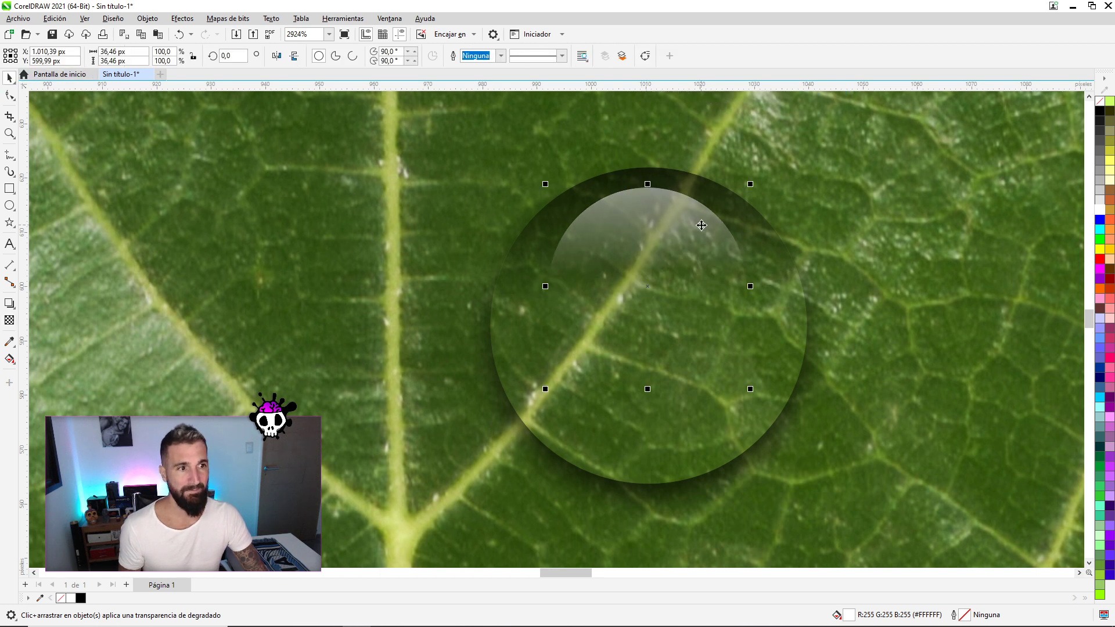
{"action": "left_click", "coordinate": [644, 235]}
{"action": "left_click_drag", "start_coordinate": [708, 168], "coordinate": [703, 150]}
{"action": "left_click", "coordinate": [622, 217]}
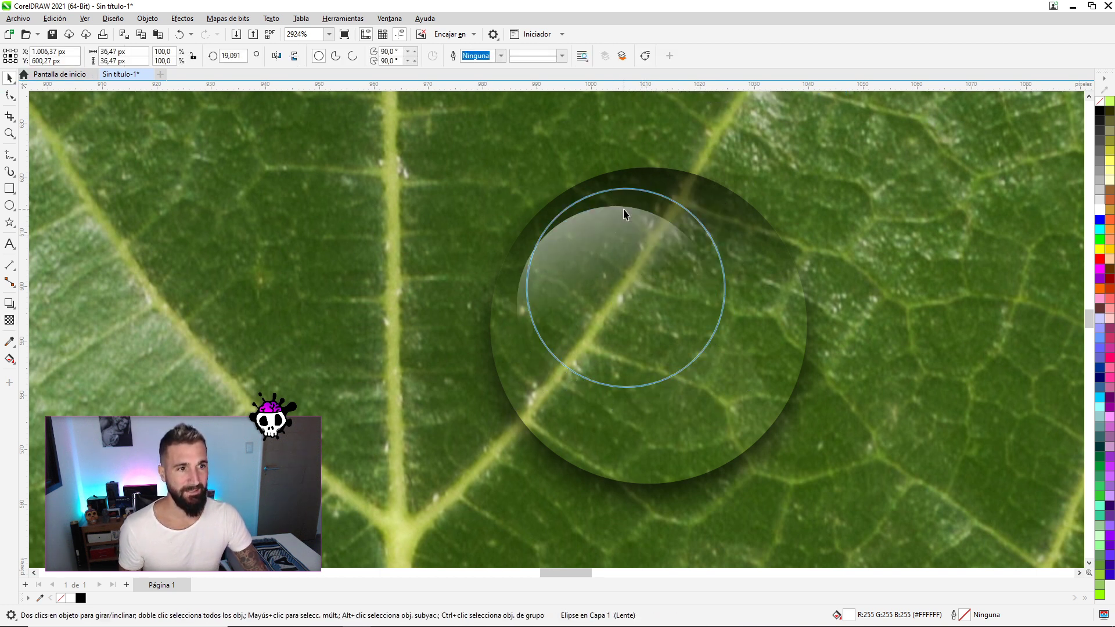
{"action": "scroll", "coordinate": [721, 210], "scroll_direction": "down", "scroll_amount": 1}
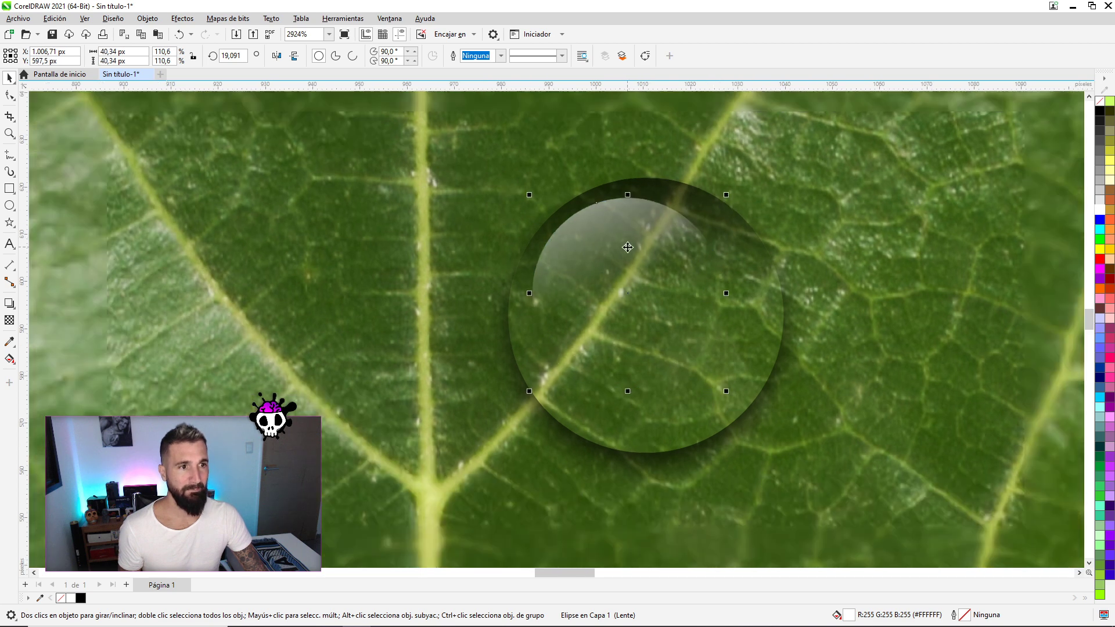
{"action": "scroll", "coordinate": [667, 232], "scroll_direction": "down", "scroll_amount": 2}
{"action": "scroll", "coordinate": [639, 244], "scroll_direction": "down", "scroll_amount": 1}
{"action": "left_click", "coordinate": [882, 250]}
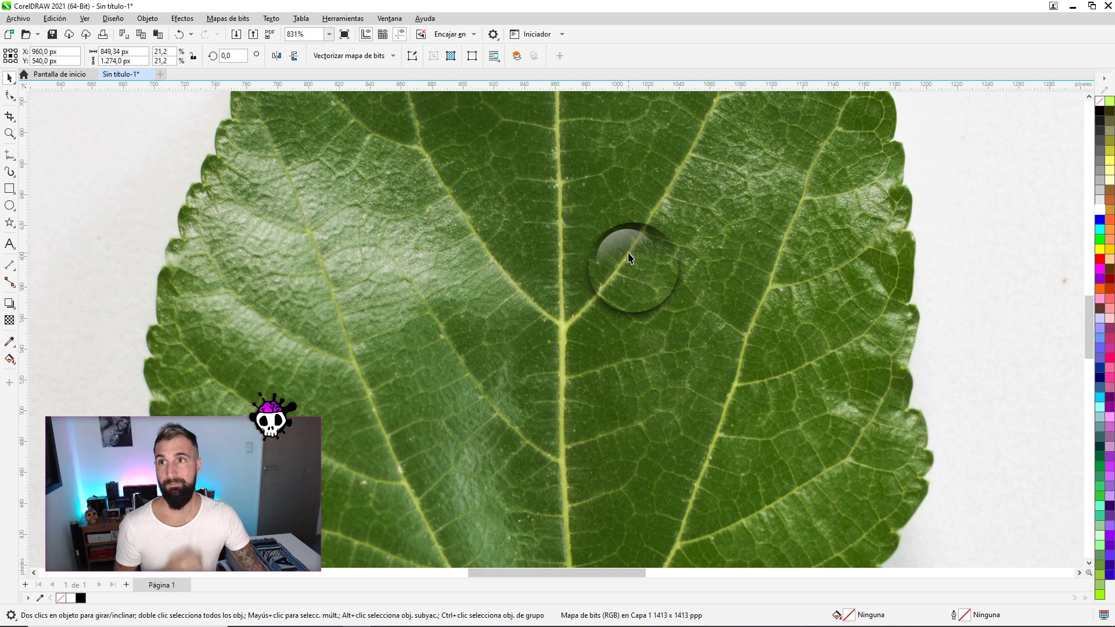
{"action": "scroll", "coordinate": [629, 258], "scroll_direction": "down", "scroll_amount": 2}
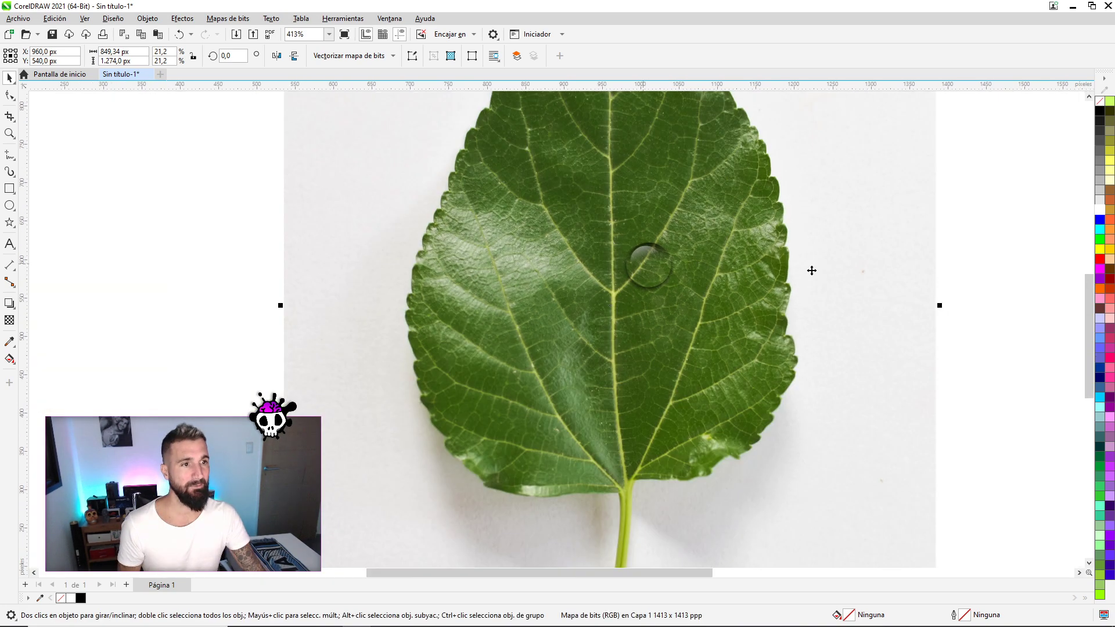
{"action": "scroll", "coordinate": [639, 255], "scroll_direction": "up", "scroll_amount": 3}
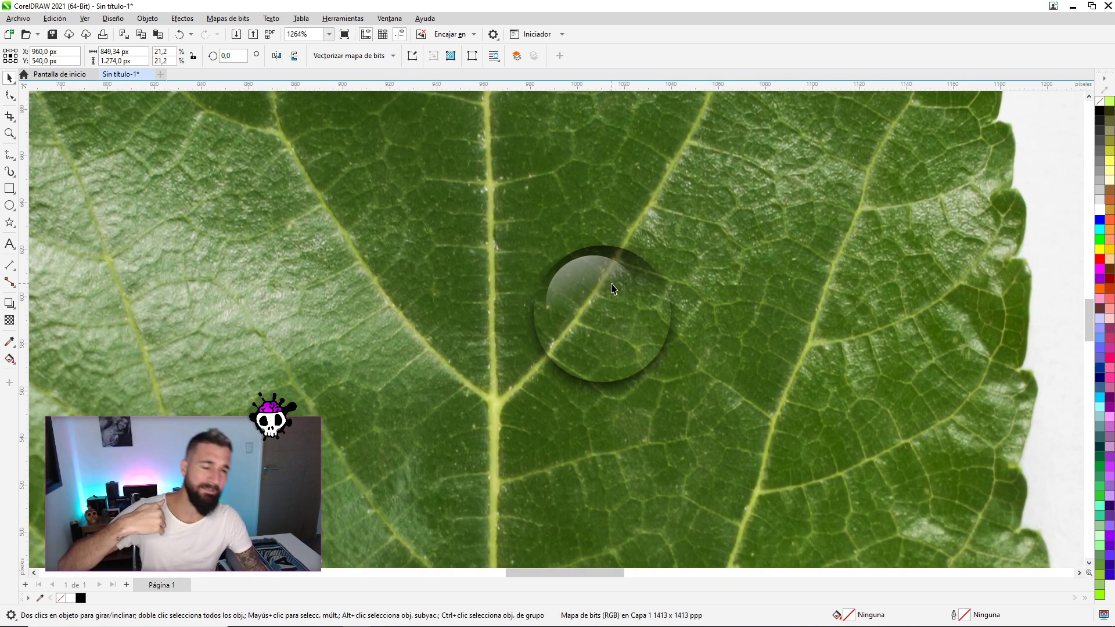
{"action": "scroll", "coordinate": [604, 278], "scroll_direction": "up", "scroll_amount": 2}
{"action": "key", "text": "F7"}
{"action": "scroll", "coordinate": [566, 273], "scroll_direction": "up", "scroll_amount": 2}
Draw a small borderless white dot in the droplet's upper left at 50% transparency
{"action": "left_click_drag", "start_coordinate": [497, 246], "coordinate": [525, 280]}
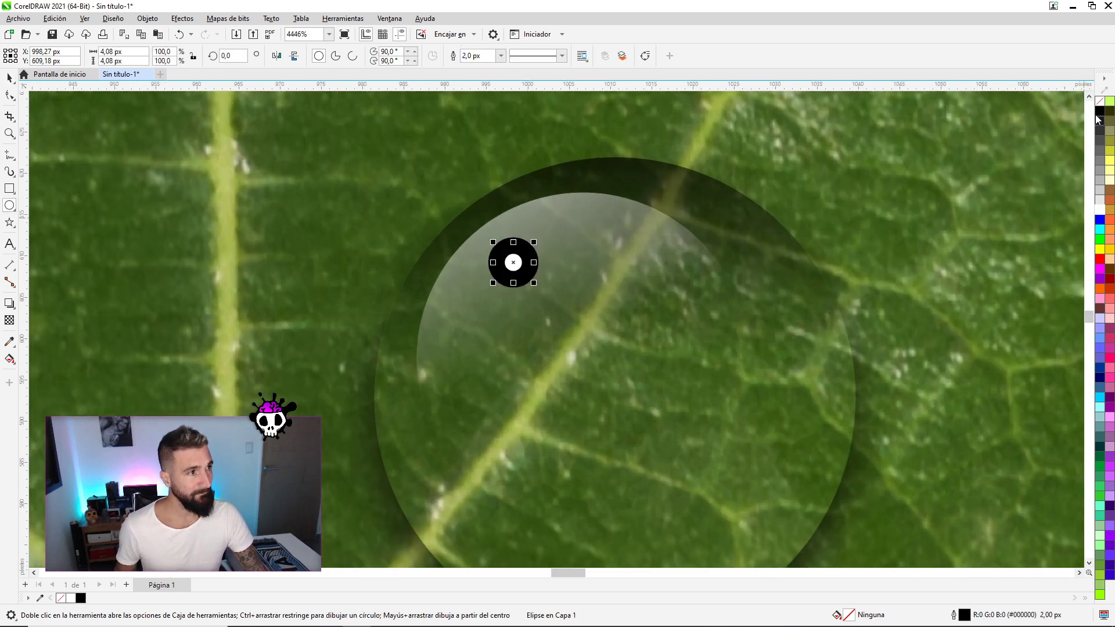
{"action": "left_click", "coordinate": [1099, 209]}
{"action": "left_click", "coordinate": [10, 78]}
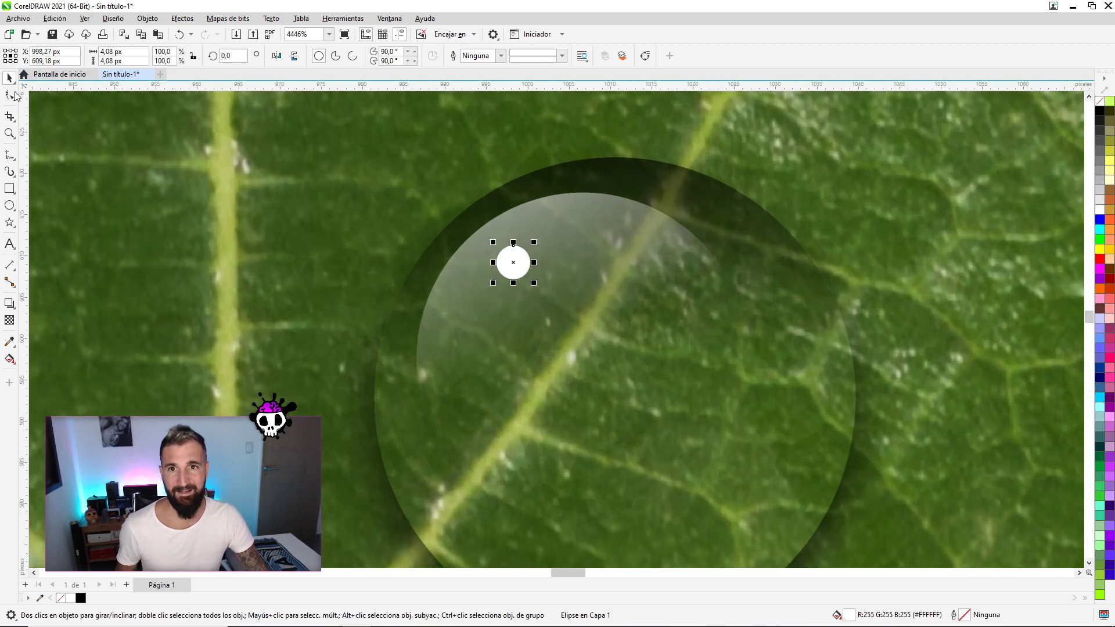
{"action": "left_click", "coordinate": [9, 320]}
{"action": "left_click", "coordinate": [26, 57]}
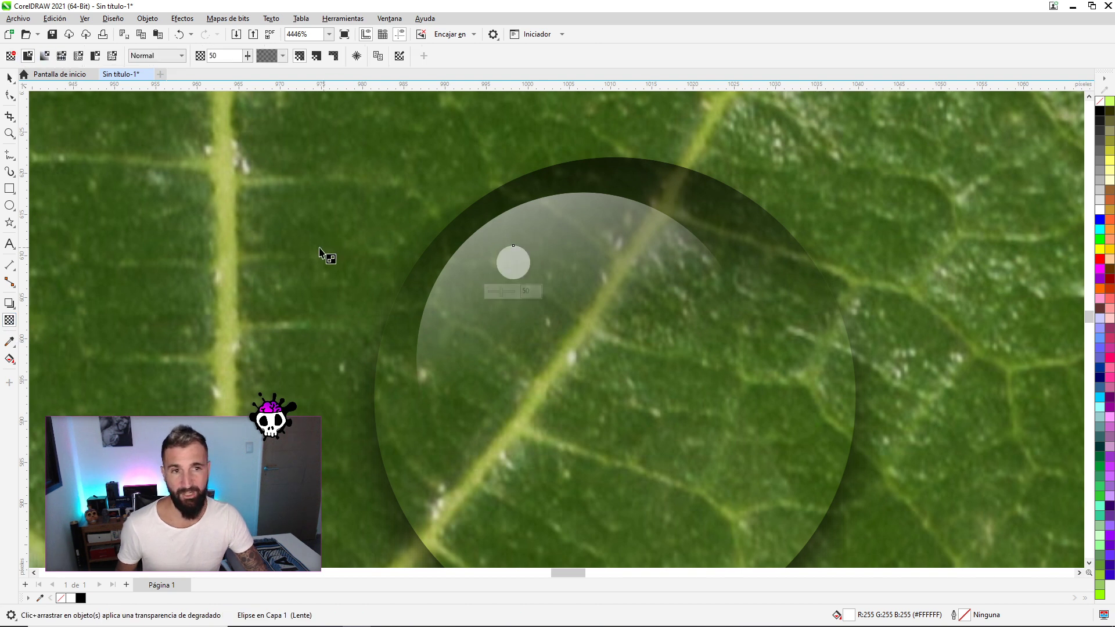
{"action": "left_click", "coordinate": [10, 77]}
Place a smaller 2.6 px copy of the dot just below-left of it
{"action": "scroll", "coordinate": [514, 273], "scroll_direction": "up", "scroll_amount": 1}
{"action": "left_click_drag", "start_coordinate": [521, 260], "coordinate": [513, 283]}
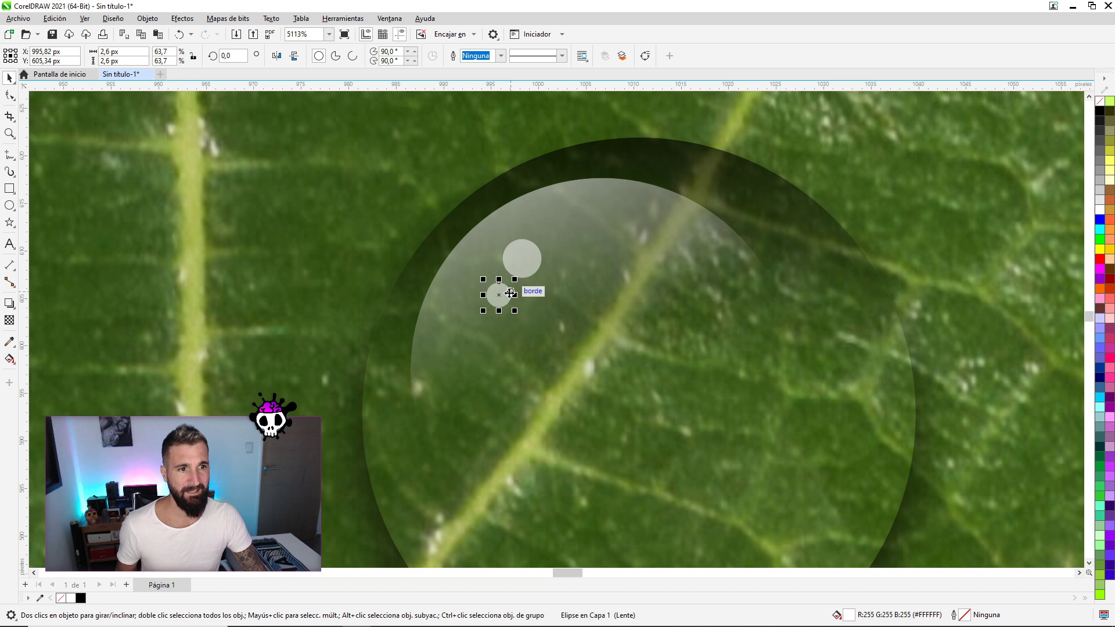
{"action": "scroll", "coordinate": [523, 282], "scroll_direction": "down", "scroll_amount": 1}
{"action": "scroll", "coordinate": [523, 281], "scroll_direction": "down", "scroll_amount": 1}
{"action": "scroll", "coordinate": [520, 276], "scroll_direction": "down", "scroll_amount": 2}
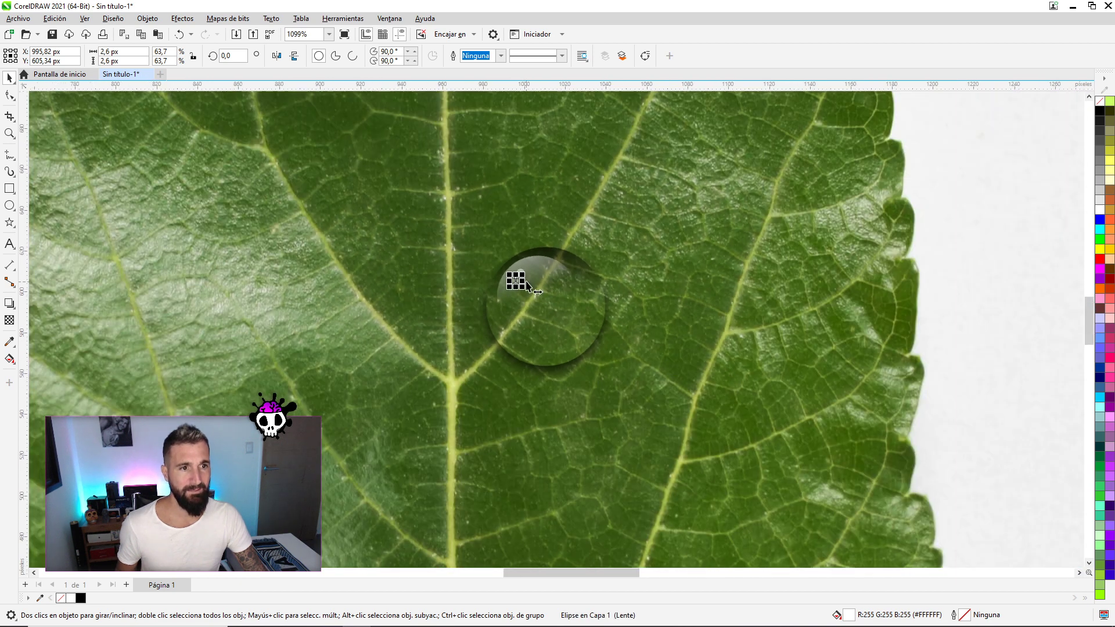
{"action": "scroll", "coordinate": [517, 278], "scroll_direction": "down", "scroll_amount": 1}
{"action": "left_click", "coordinate": [854, 284]}
{"action": "scroll", "coordinate": [617, 297], "scroll_direction": "down", "scroll_amount": 1}
{"action": "scroll", "coordinate": [617, 297], "scroll_direction": "down", "scroll_amount": 1}
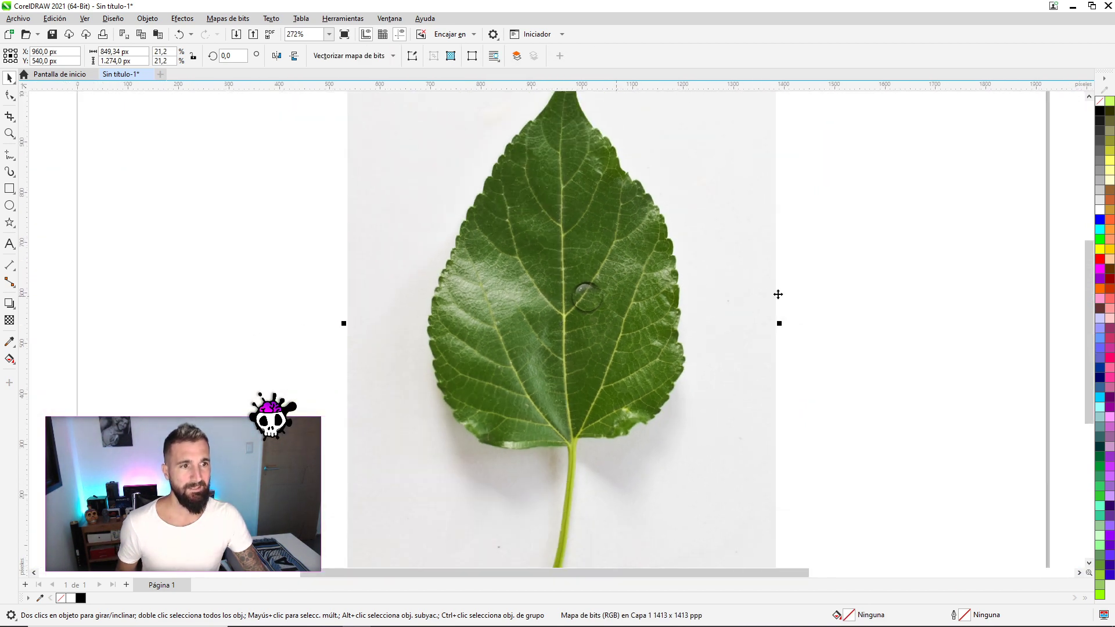
Select the droplet's four parts and group them into one object
{"action": "left_click", "coordinate": [804, 303]}
{"action": "scroll", "coordinate": [680, 303], "scroll_direction": "up", "scroll_amount": 1}
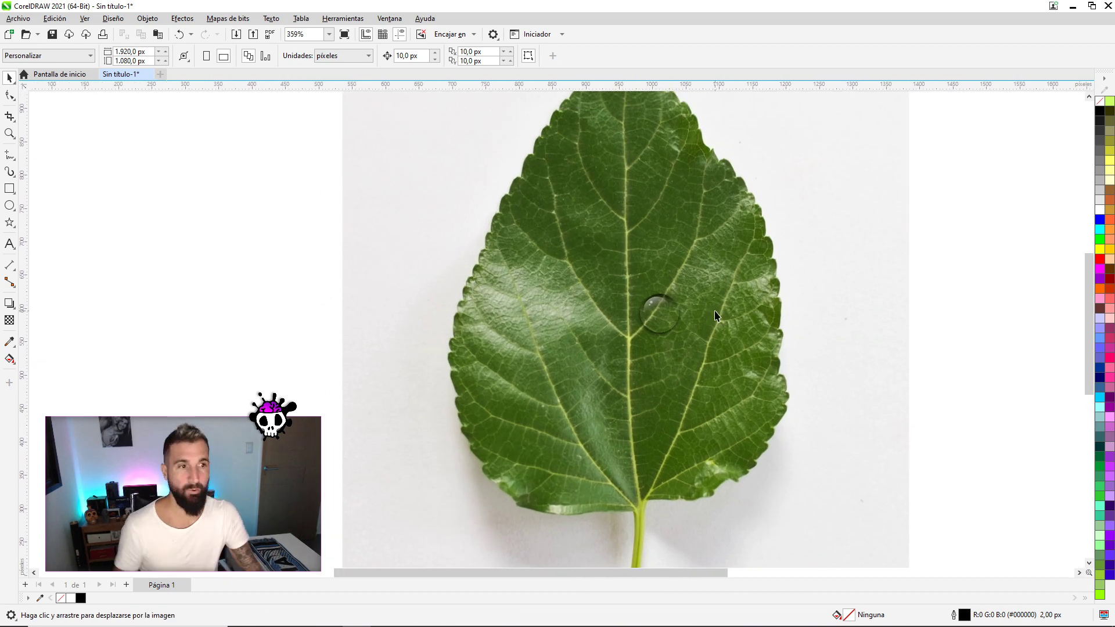
{"action": "scroll", "coordinate": [668, 304], "scroll_direction": "up", "scroll_amount": 5}
{"action": "scroll", "coordinate": [635, 311], "scroll_direction": "down", "scroll_amount": 1}
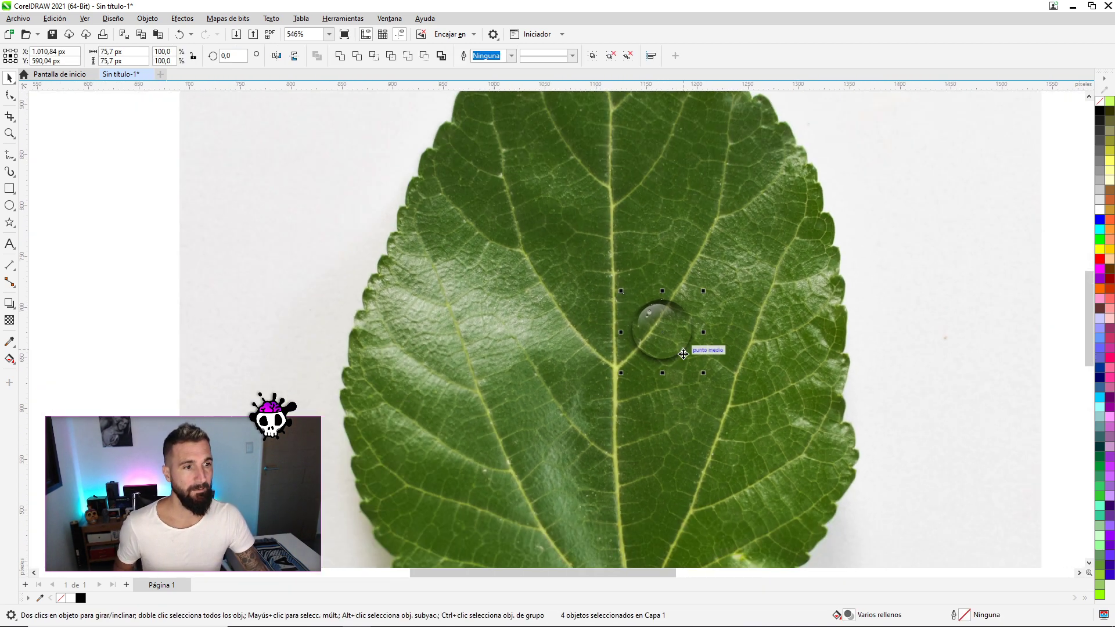
{"action": "left_click", "coordinate": [749, 273]}
{"action": "scroll", "coordinate": [759, 251], "scroll_direction": "down", "scroll_amount": 1}
{"action": "scroll", "coordinate": [769, 262], "scroll_direction": "up", "scroll_amount": 2}
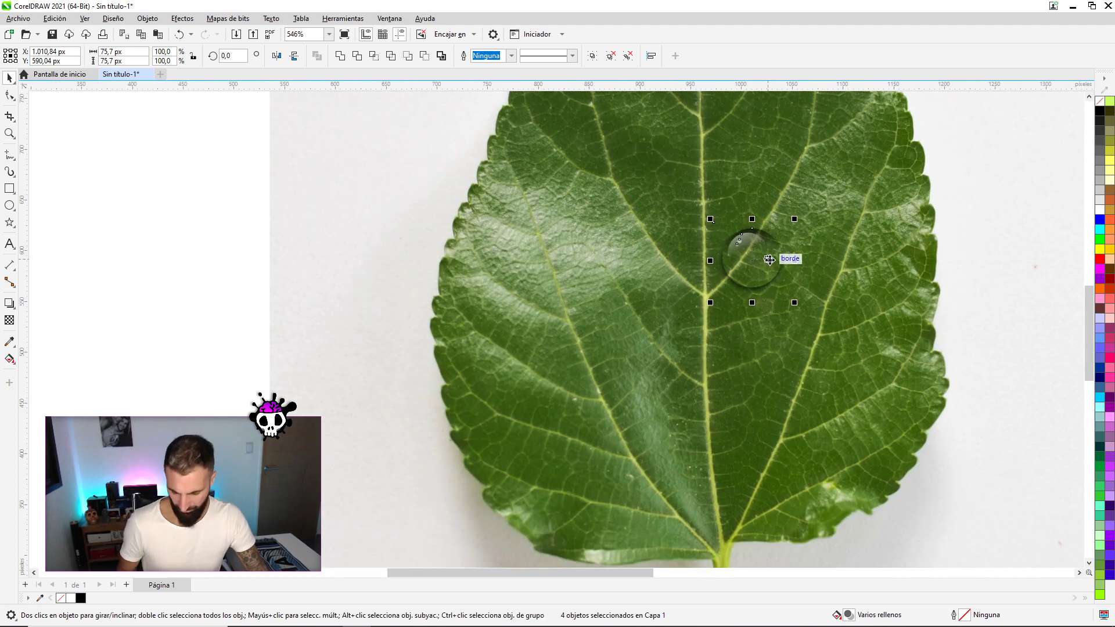
{"action": "key", "text": "ctrl+g"}
Place copies of the droplet along the leaf's central vein
{"action": "mouse_move", "coordinate": [769, 262]}
{"action": "left_mouse_down"}
{"action": "mouse_move", "coordinate": [758, 348]}
{"action": "mouse_move", "coordinate": [535, 368]}
{"action": "mouse_move", "coordinate": [752, 438]}
{"action": "left_mouse_up"}
{"action": "mouse_move", "coordinate": [794, 408]}
{"action": "left_mouse_down"}
{"action": "mouse_move", "coordinate": [691, 491]}
{"action": "mouse_move", "coordinate": [837, 426]}
{"action": "left_mouse_up"}
{"action": "left_click", "coordinate": [959, 421]}
{"action": "scroll", "coordinate": [959, 421], "scroll_direction": "left", "scroll_amount": 1}
{"action": "left_click_drag", "start_coordinate": [611, 386], "coordinate": [741, 438]}
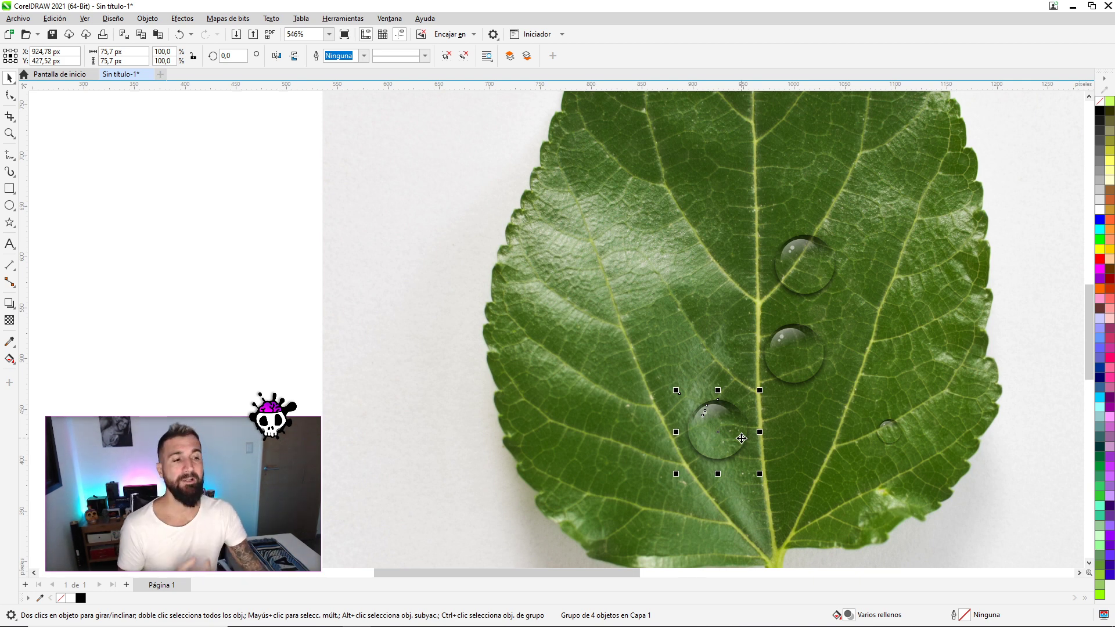
Resize the right-hand copy into a tiny 21.67 px drop
{"action": "left_click", "coordinate": [902, 430]}
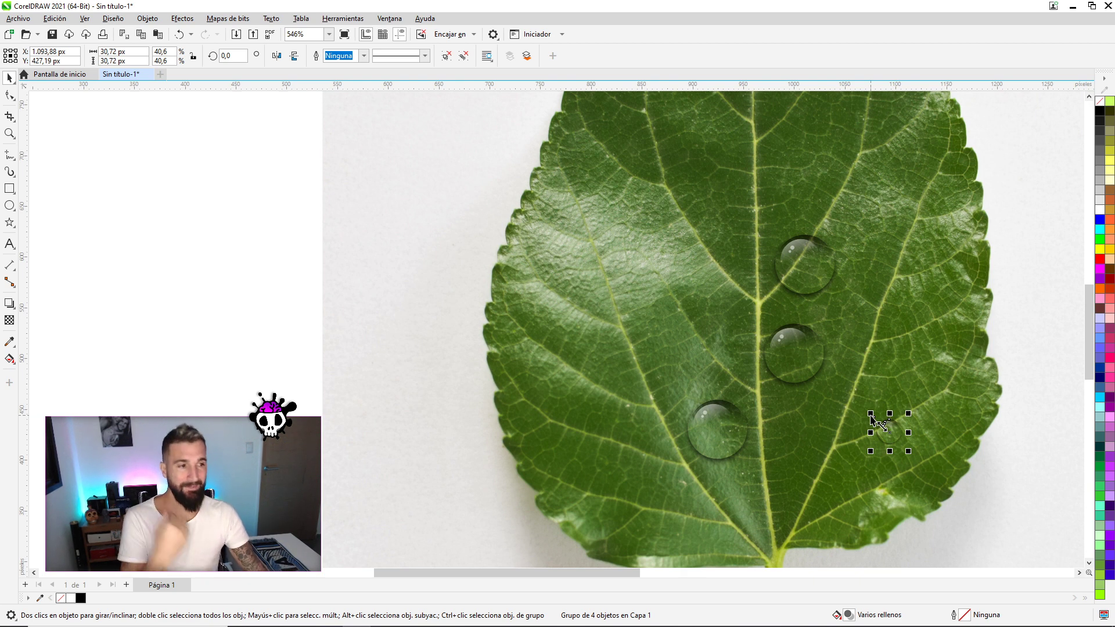
{"action": "left_click_drag", "start_coordinate": [871, 415], "coordinate": [828, 371]}
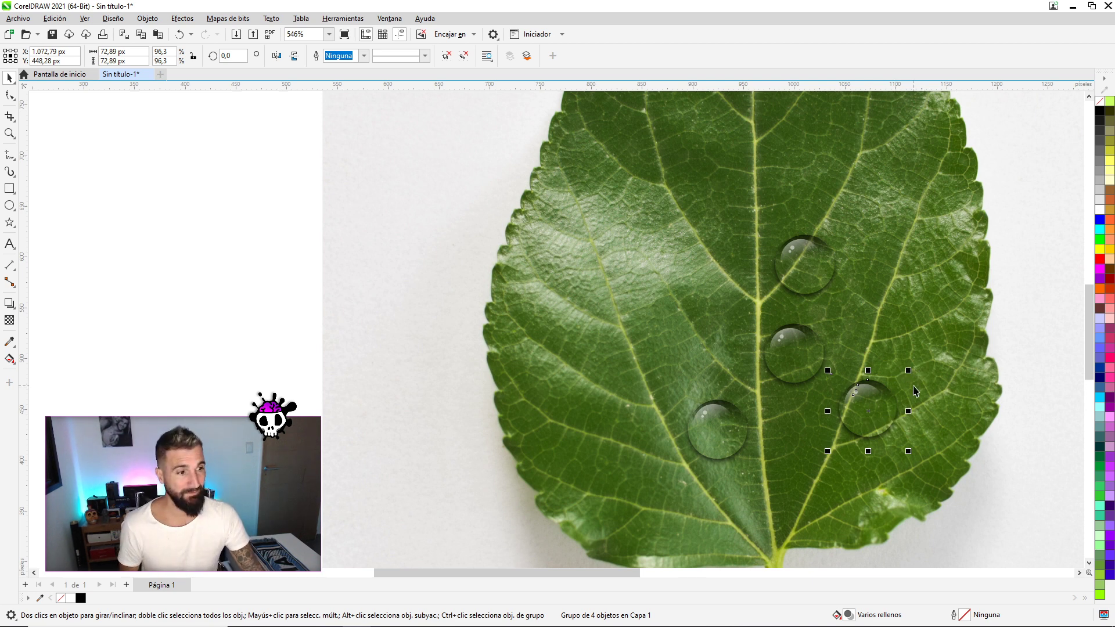
{"action": "left_click_drag", "start_coordinate": [909, 373], "coordinate": [848, 433]}
{"action": "left_click", "coordinate": [981, 485]}
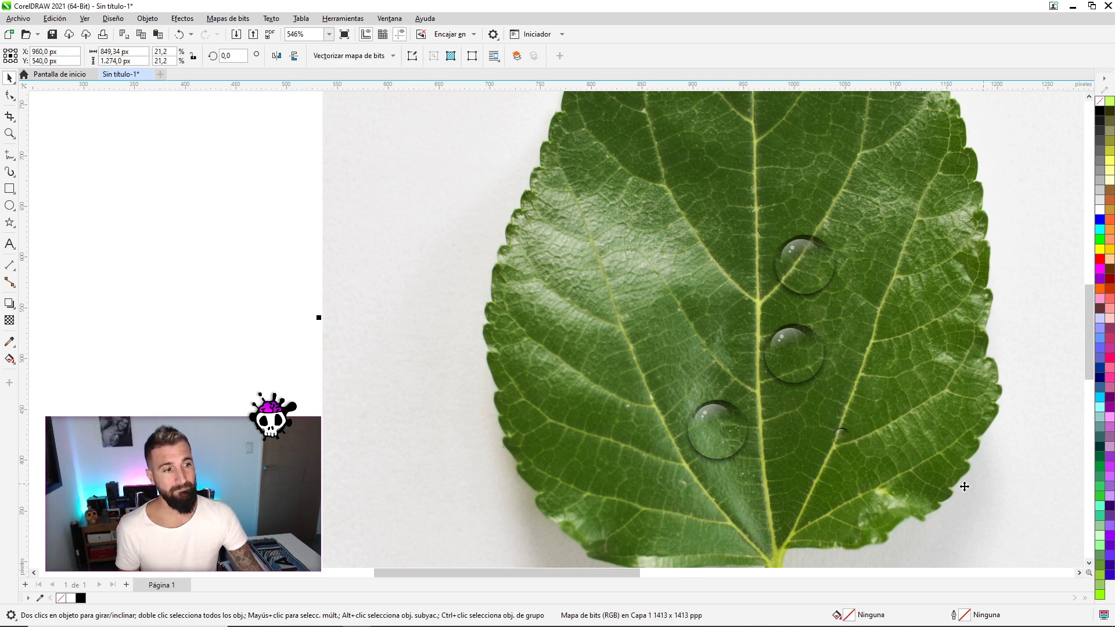
{"action": "left_click", "coordinate": [845, 433]}
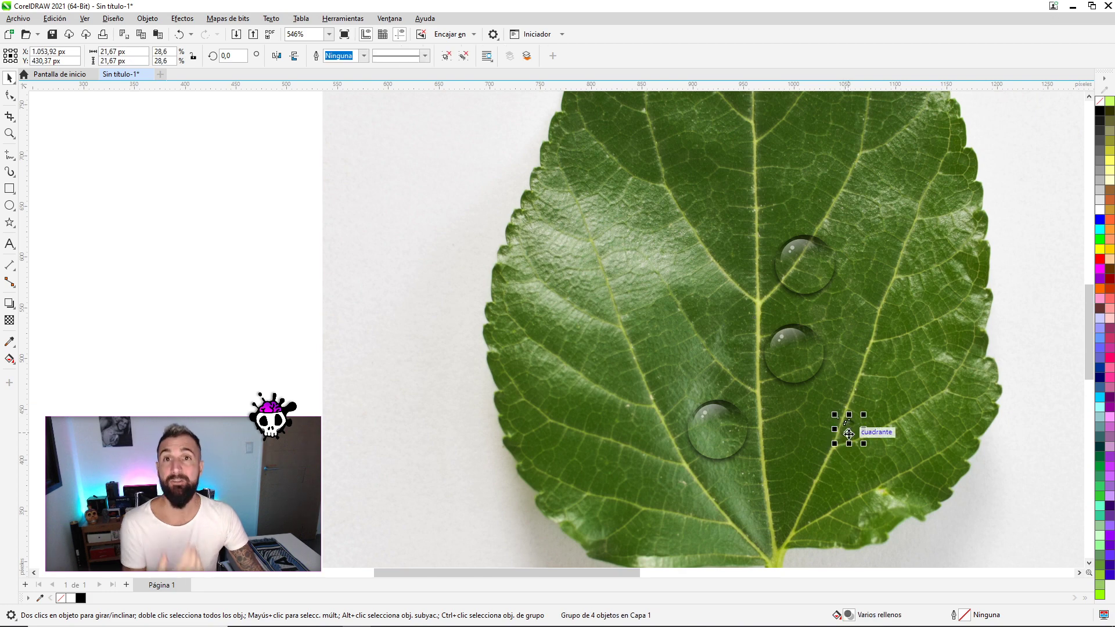
{"action": "scroll", "coordinate": [846, 421], "scroll_direction": "up", "scroll_amount": 1}
{"action": "left_click", "coordinate": [696, 370]}
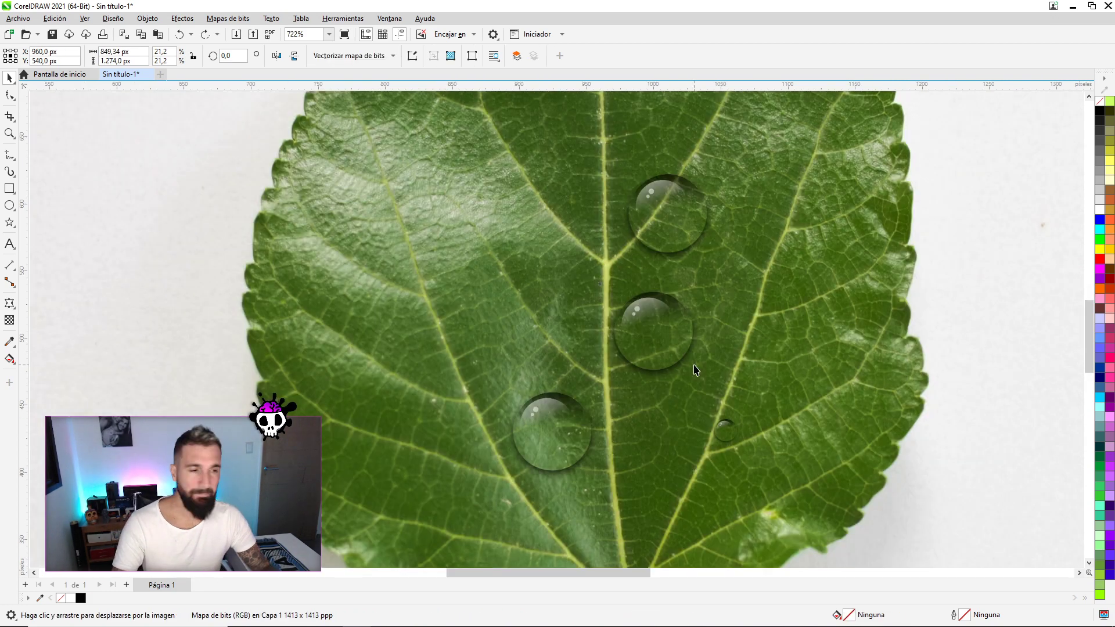